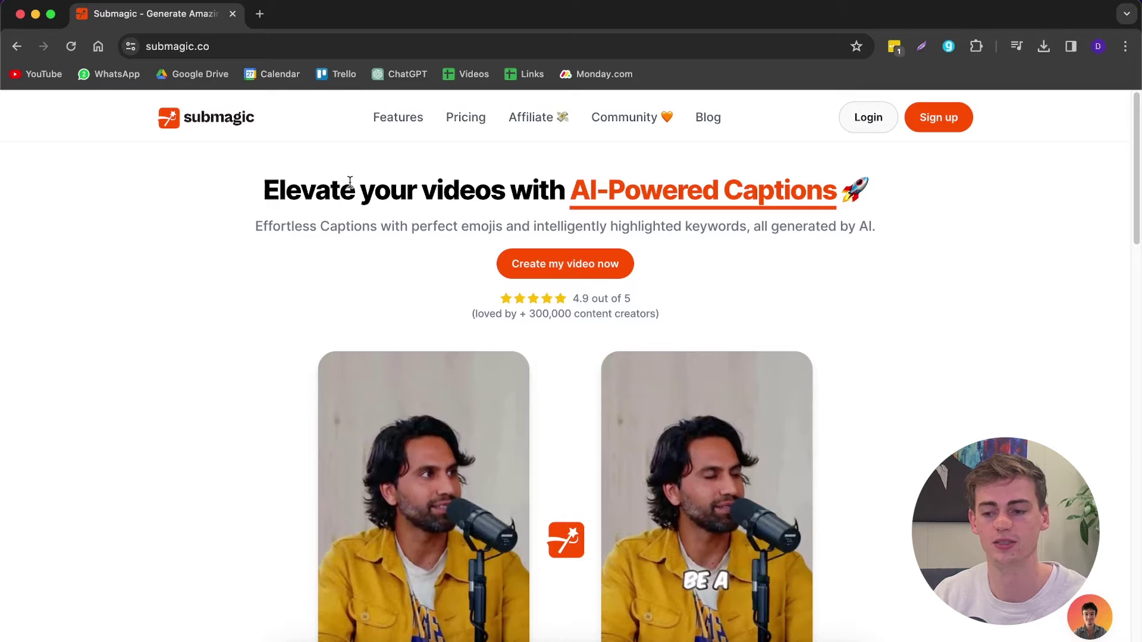
# Log in and start a new project with 'How to start SFC agency.mp4' chosen for upload.
pyautogui.click(868, 117)
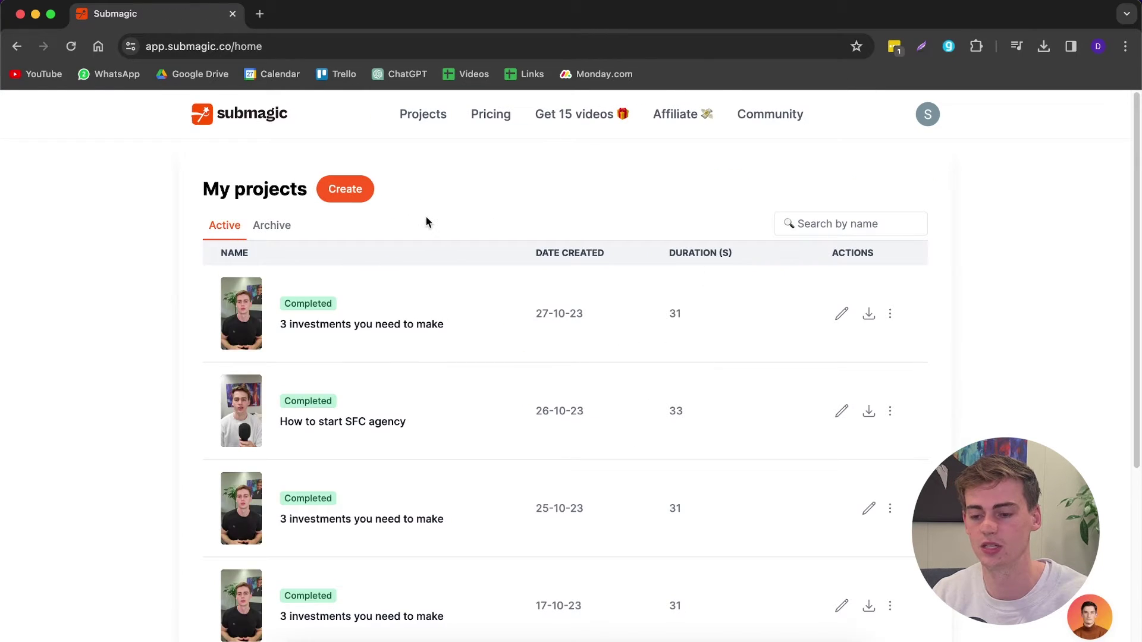
pyautogui.click(340, 185)
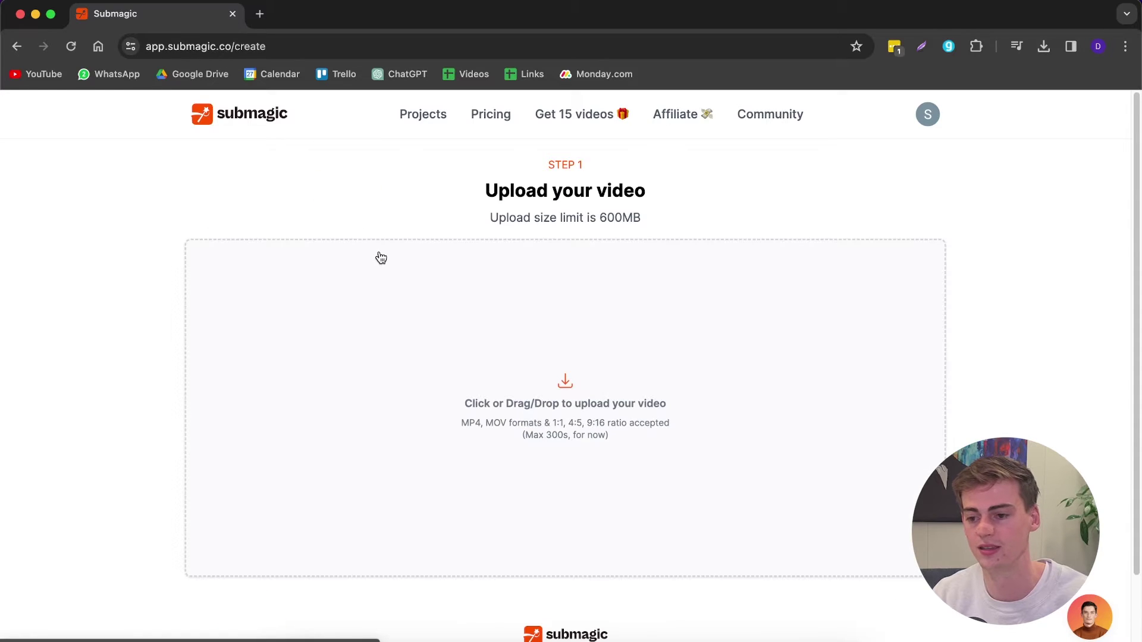
pyautogui.click(572, 388)
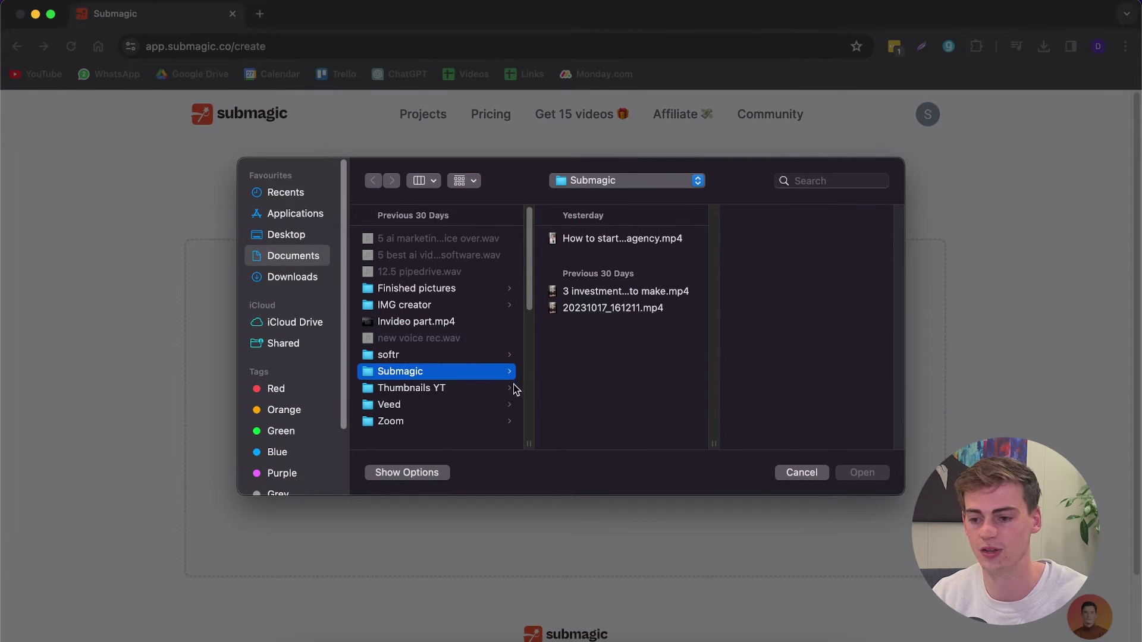
pyautogui.click(619, 241)
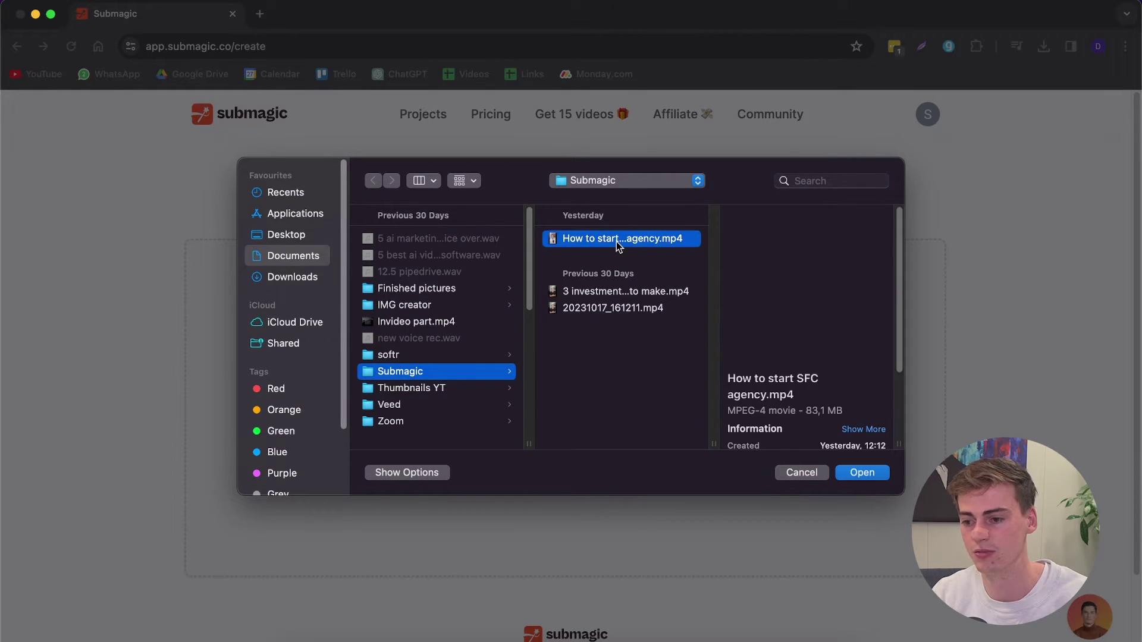
pyautogui.click(861, 473)
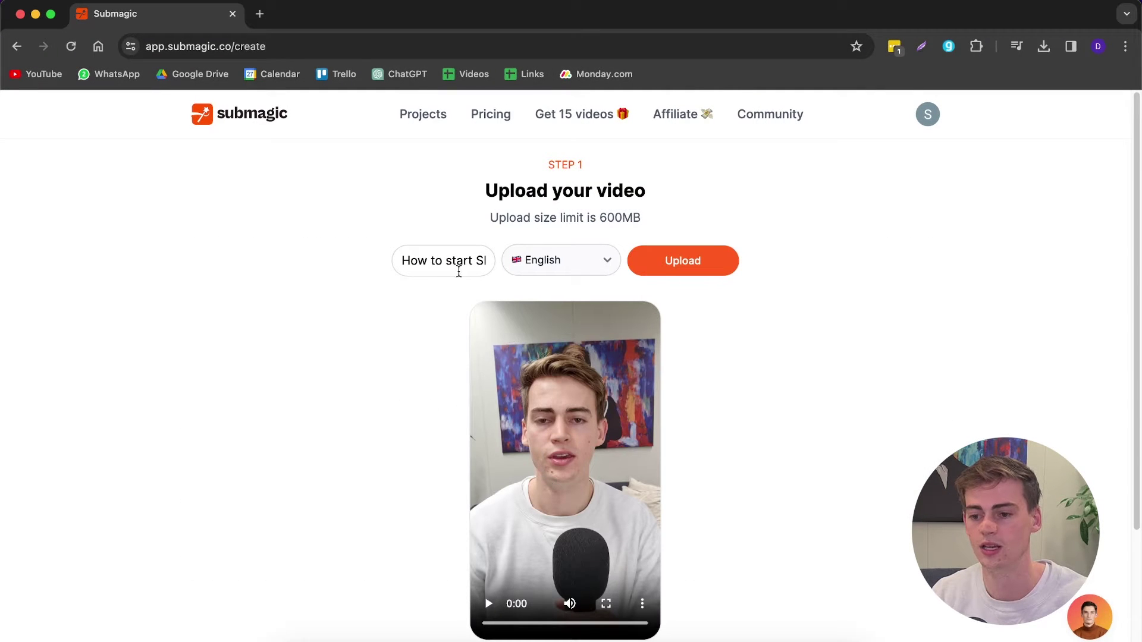
# Keep English as the transcription language.
pyautogui.moveTo(477, 260); pyautogui.dragTo(400, 261)
pyautogui.click(559, 266)
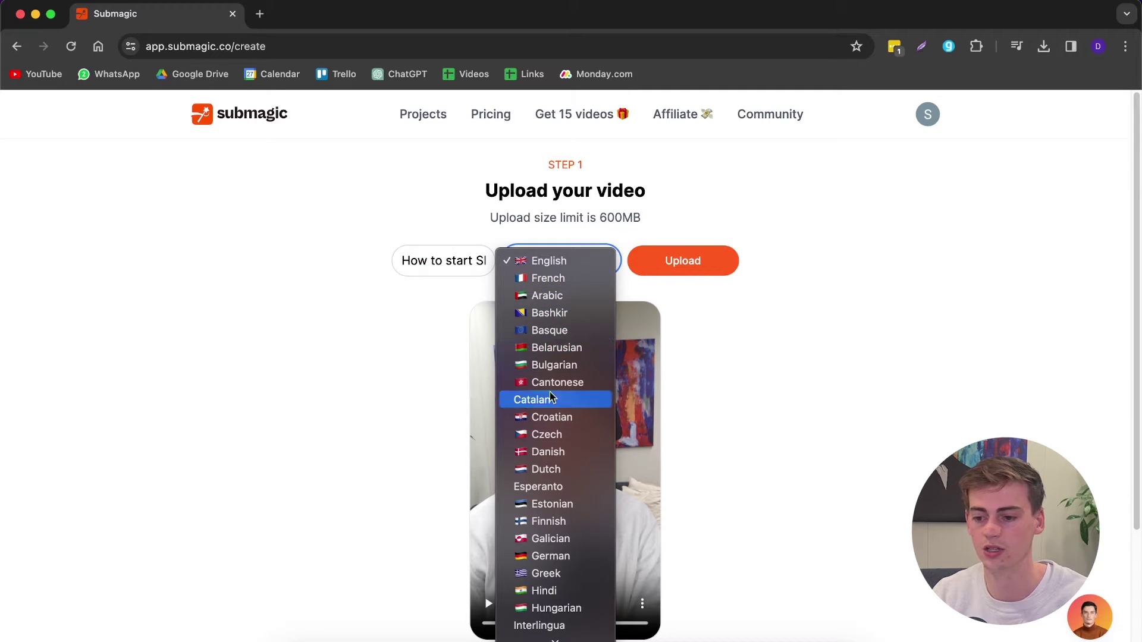
pyautogui.scroll(-5, 535, 440)
pyautogui.click(782, 372)
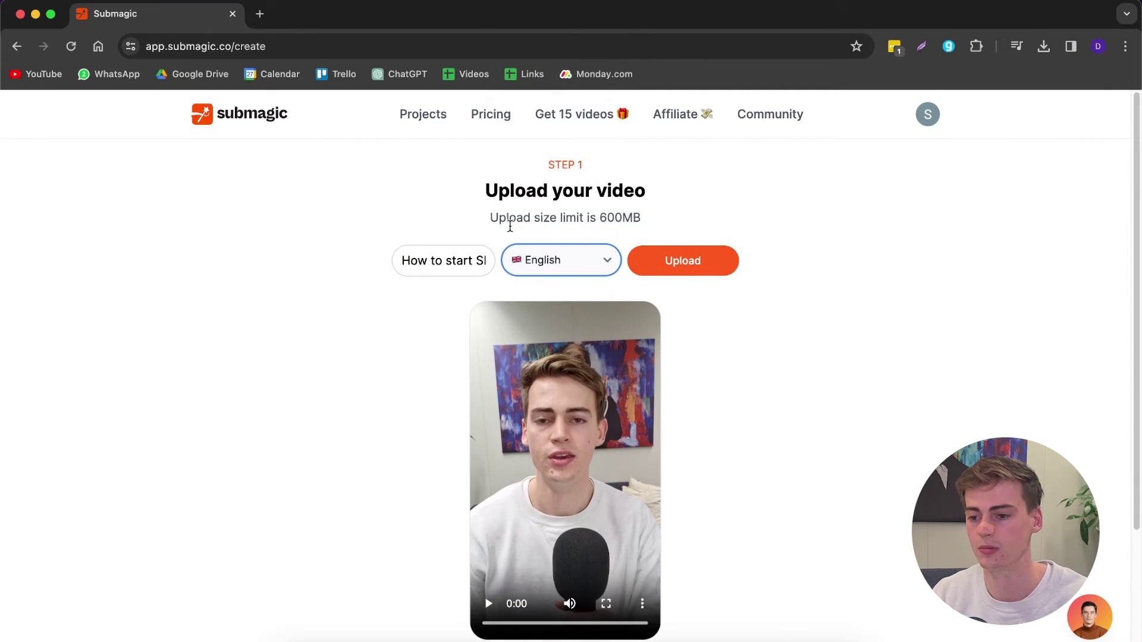
# Upload the video for auto-captioning, play the captioned preview, and bring up the Design themes.
pyautogui.click(684, 261)
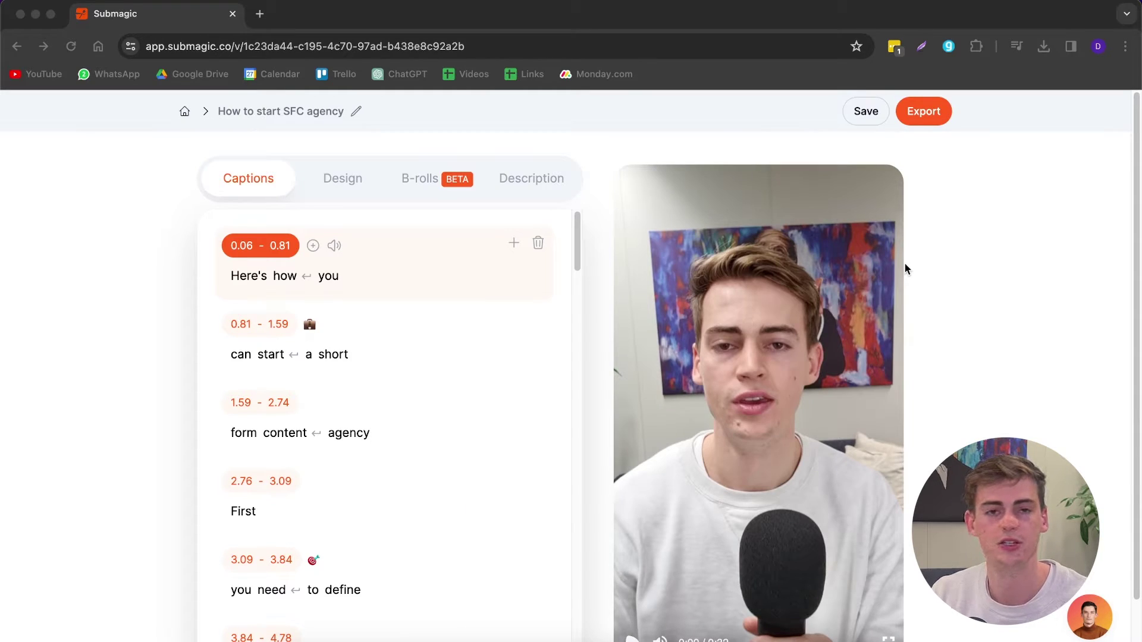
pyautogui.scroll(-1, 767, 635)
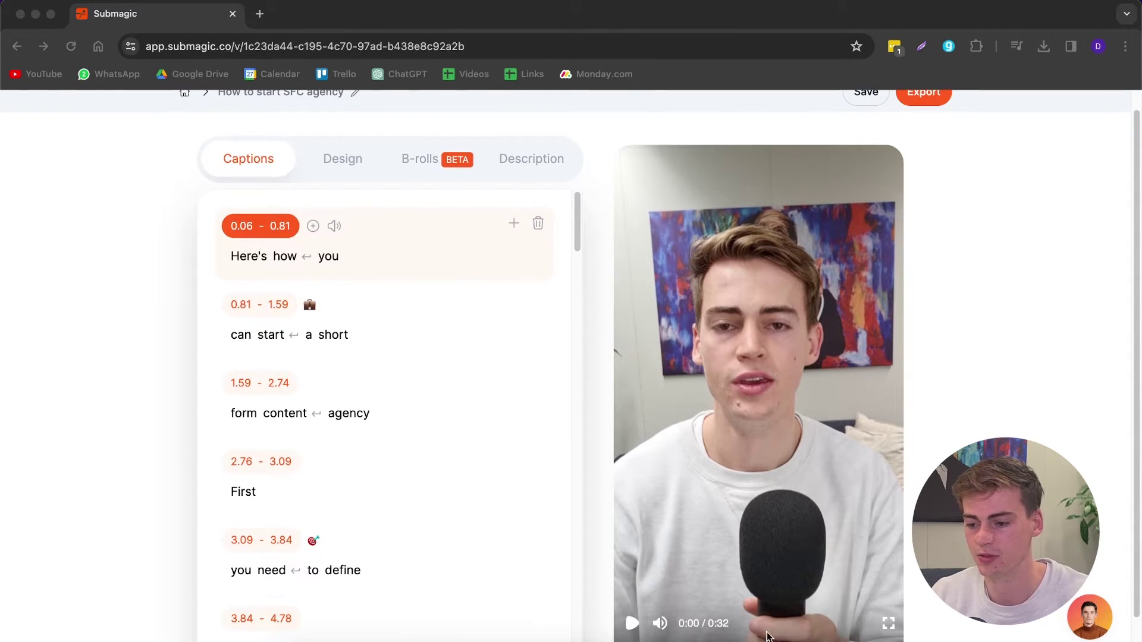
pyautogui.click(622, 625)
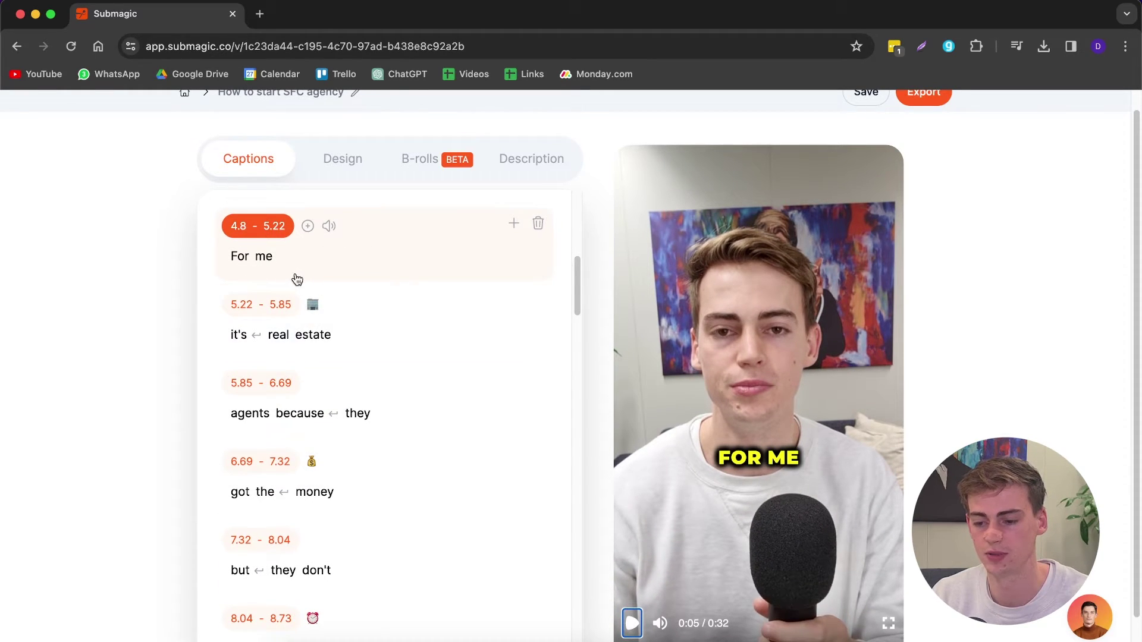
pyautogui.click(336, 159)
pyautogui.scroll(1, 356, 332)
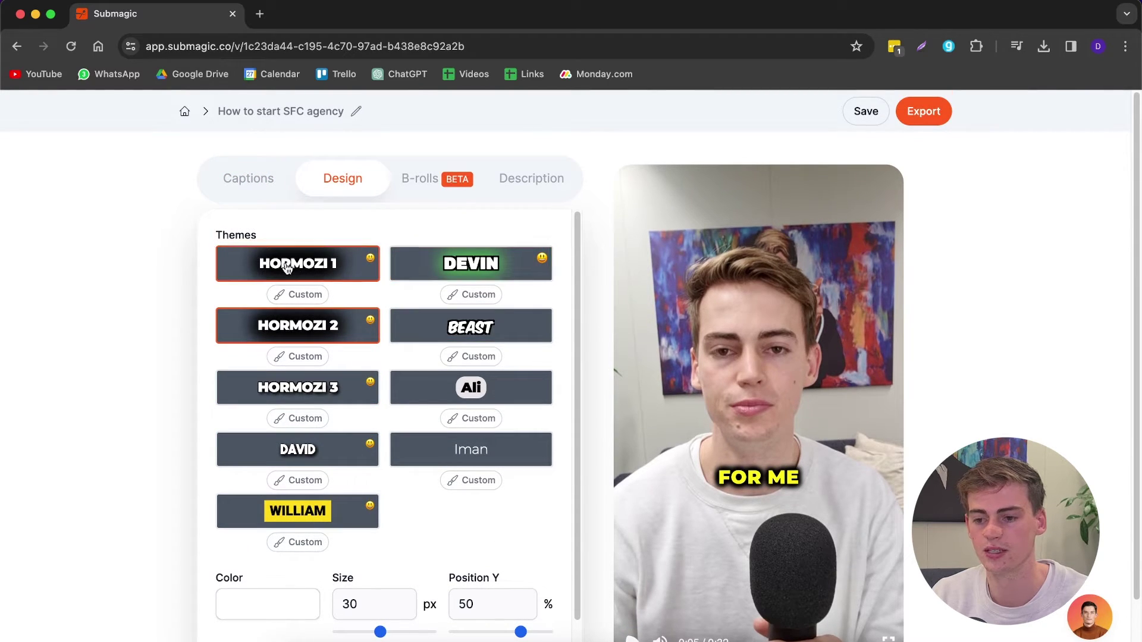
pyautogui.click(314, 276)
pyautogui.scroll(-1, 650, 518)
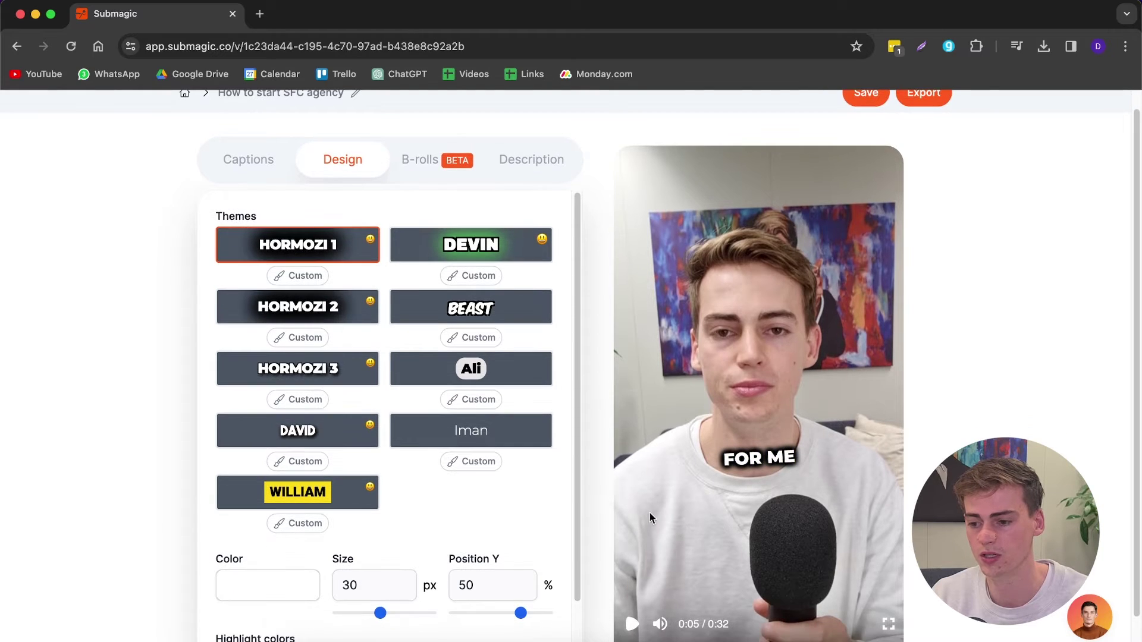
pyautogui.click(629, 632)
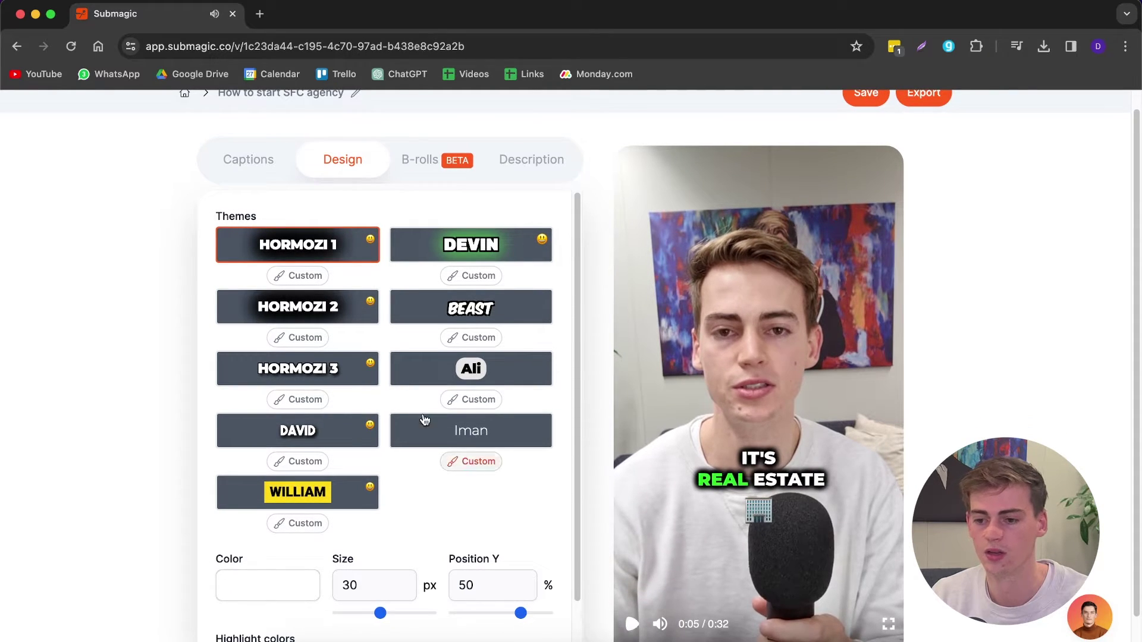
pyautogui.click(660, 624)
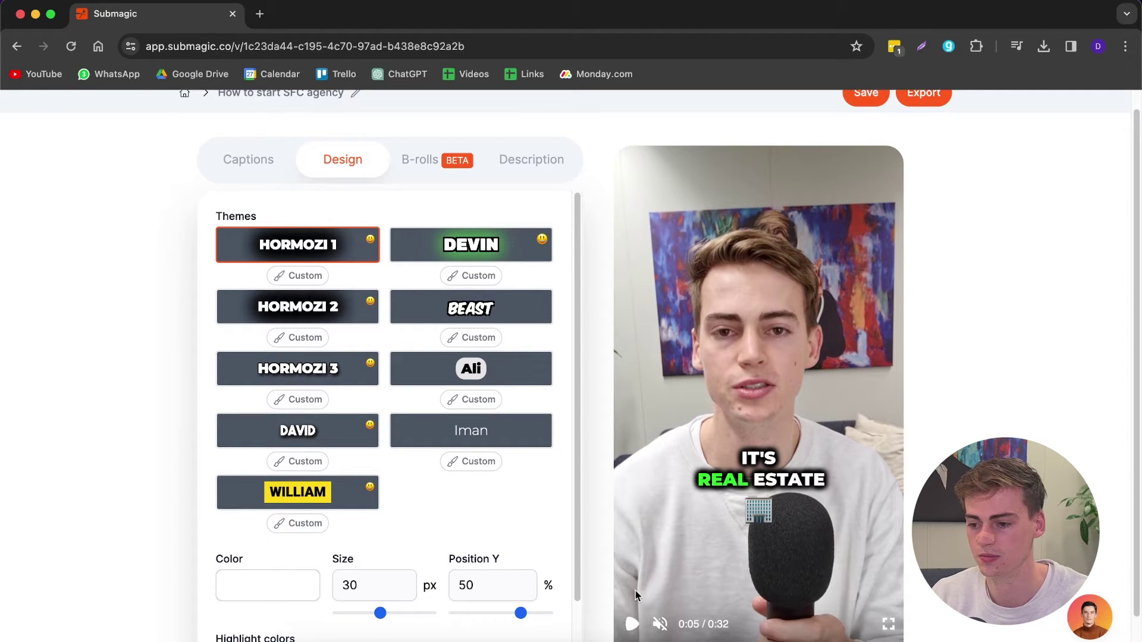
pyautogui.click(635, 593)
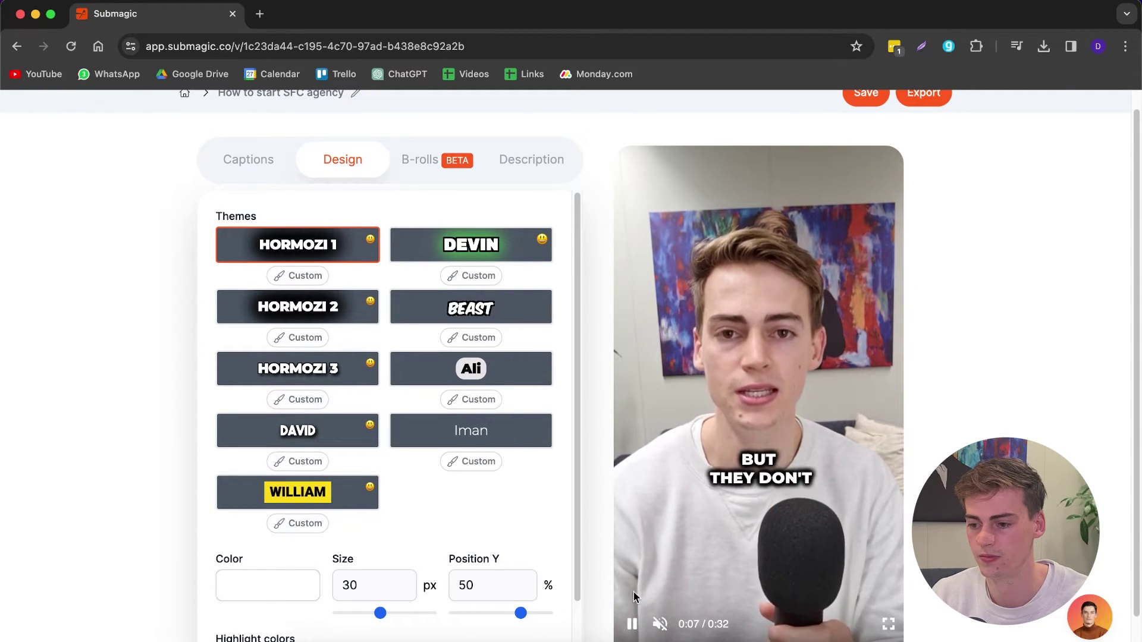
pyautogui.click(634, 591)
pyautogui.click(297, 321)
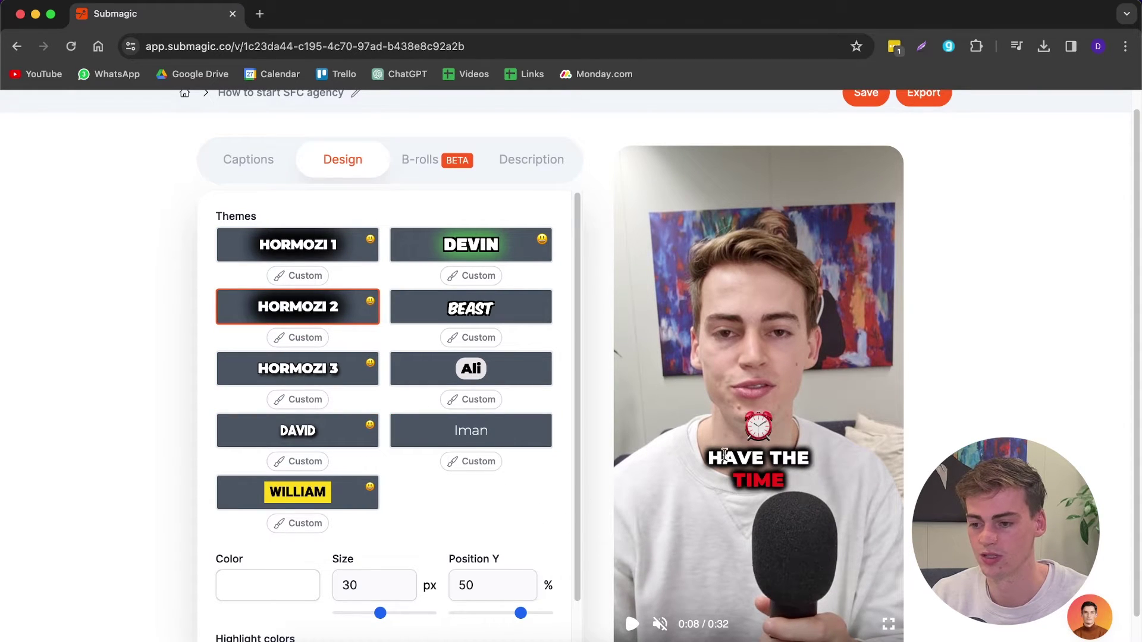
pyautogui.click(628, 624)
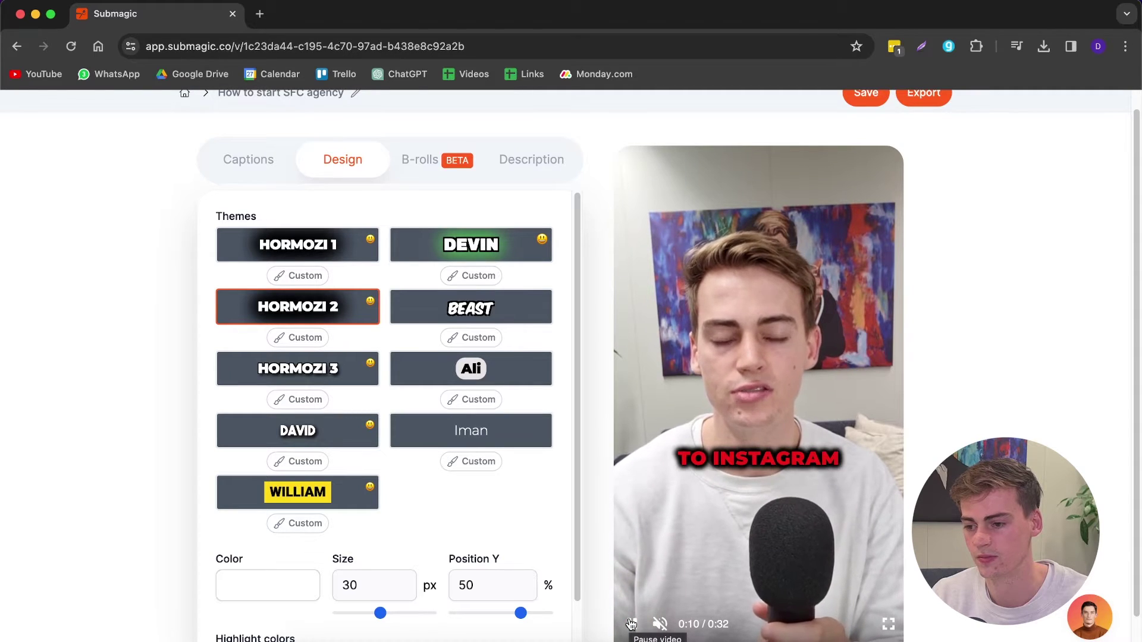
pyautogui.click(631, 624)
pyautogui.click(319, 372)
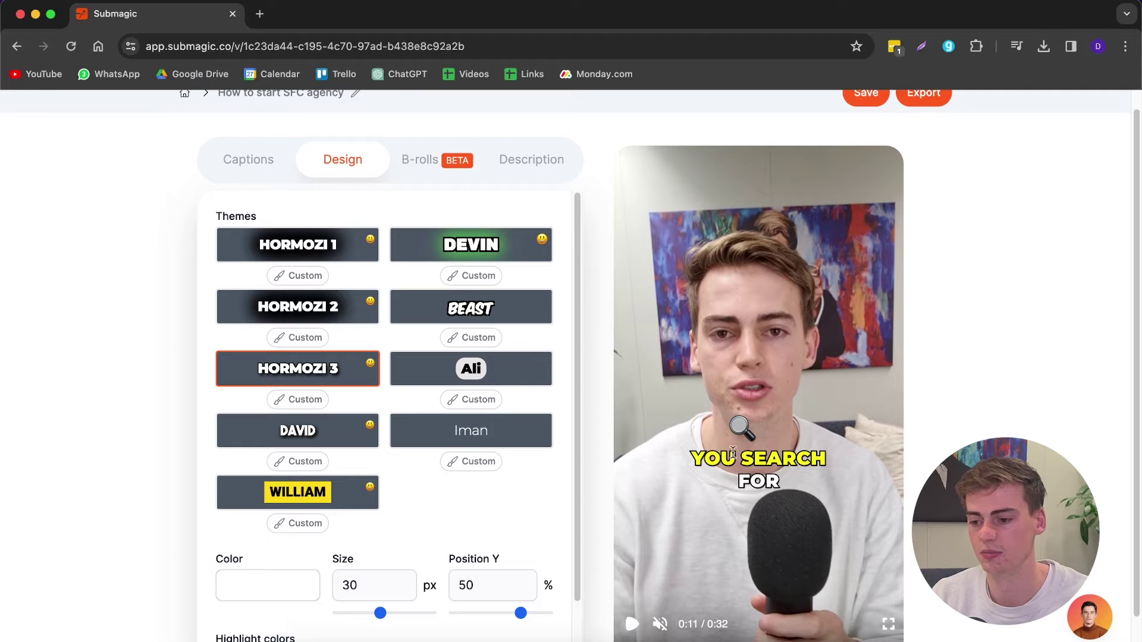
pyautogui.click(631, 624)
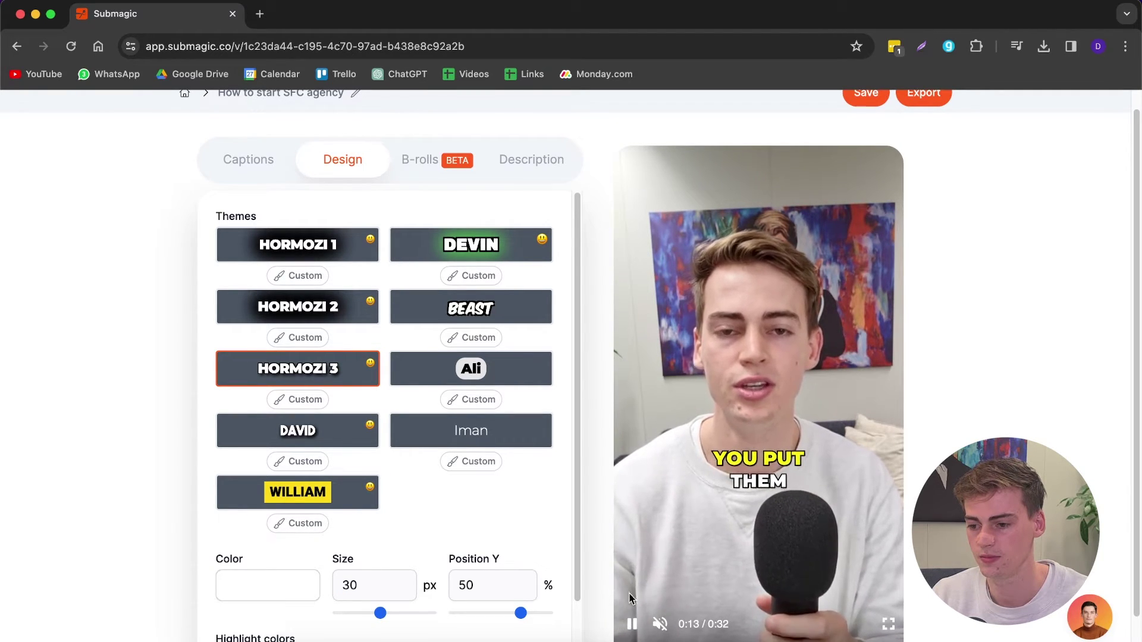
pyautogui.click(632, 624)
pyautogui.click(315, 310)
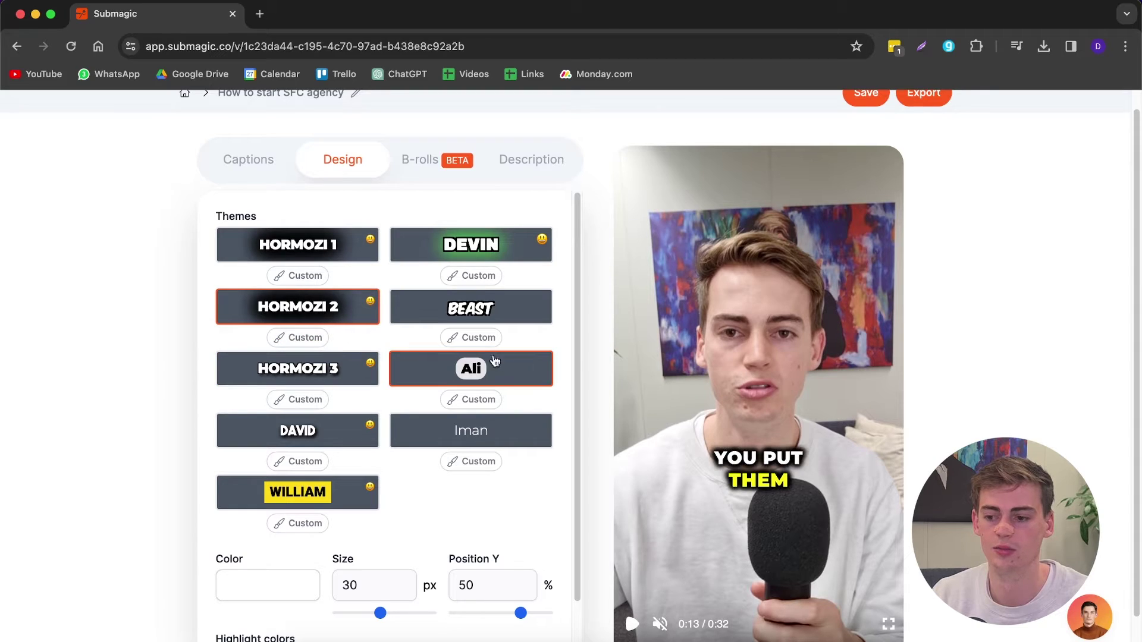
pyautogui.scroll(1, 421, 390)
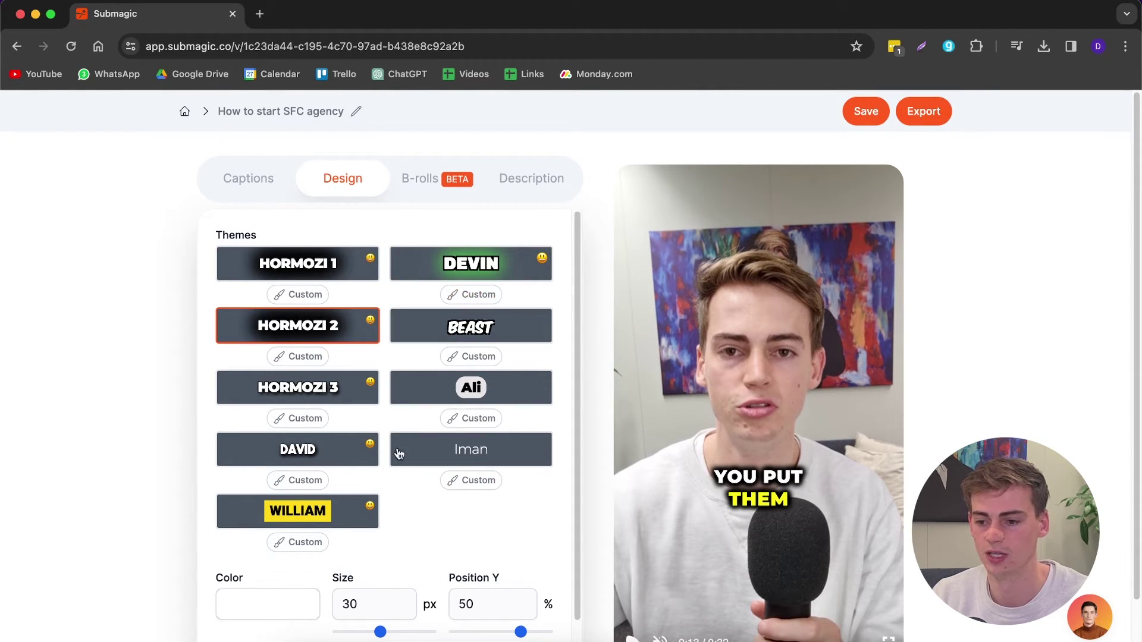
pyautogui.click(441, 335)
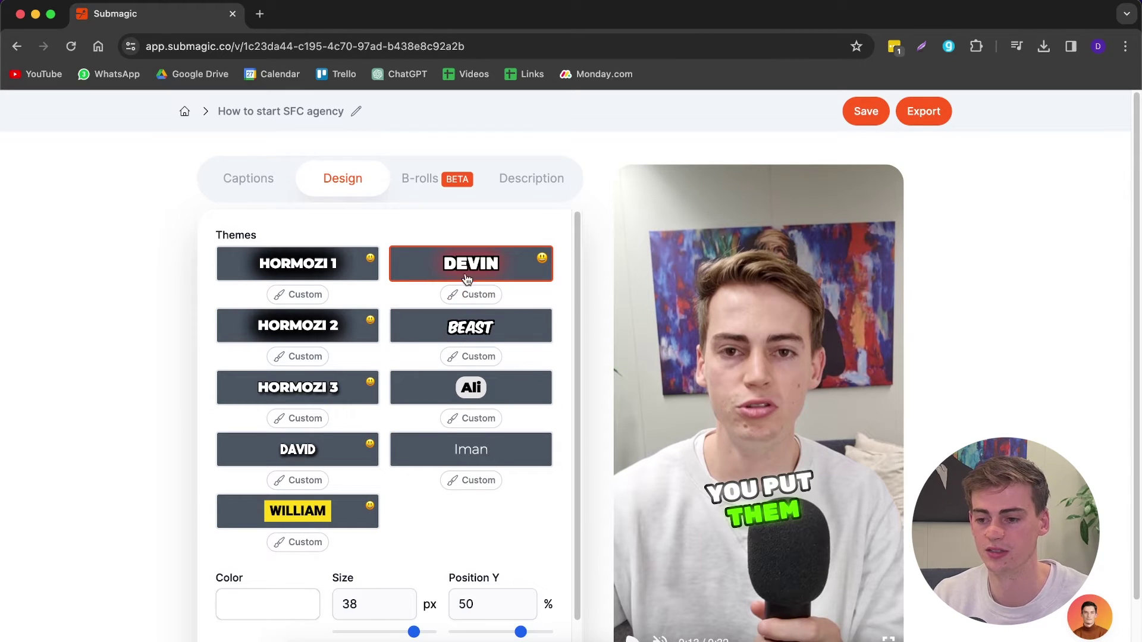
pyautogui.click(455, 327)
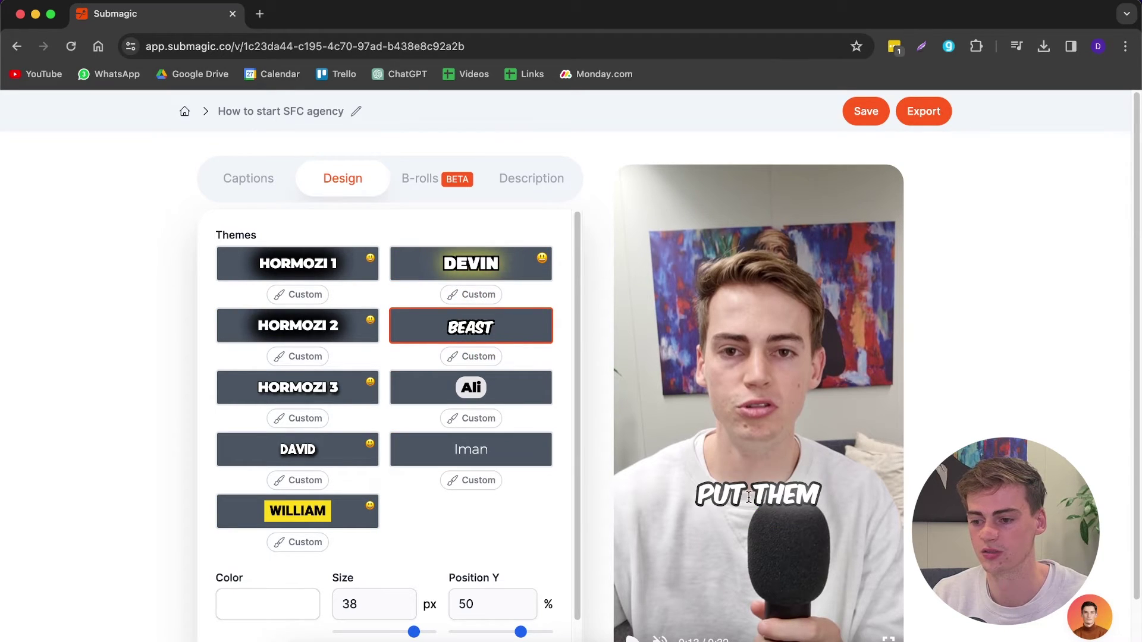
pyautogui.click(446, 400)
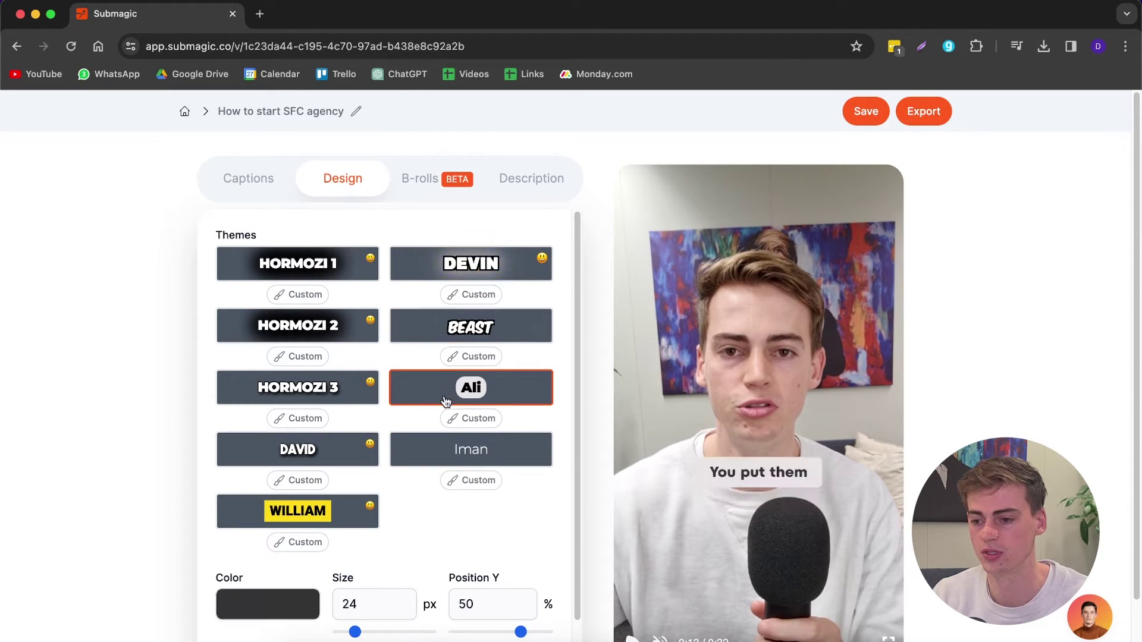
pyautogui.click(449, 458)
pyautogui.click(343, 517)
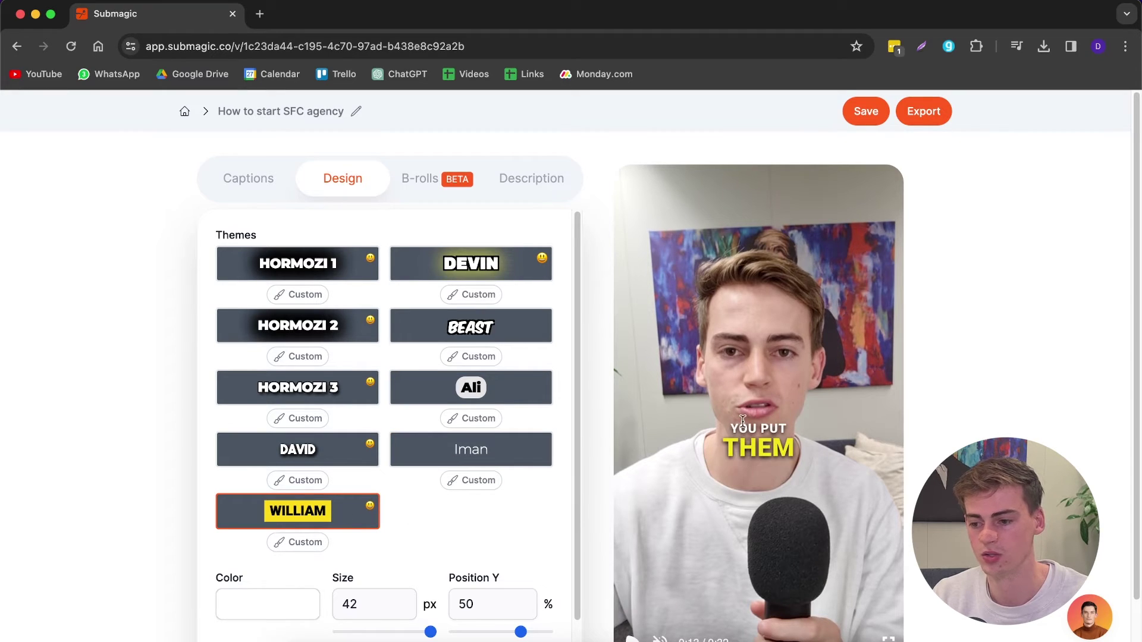
pyautogui.click(309, 335)
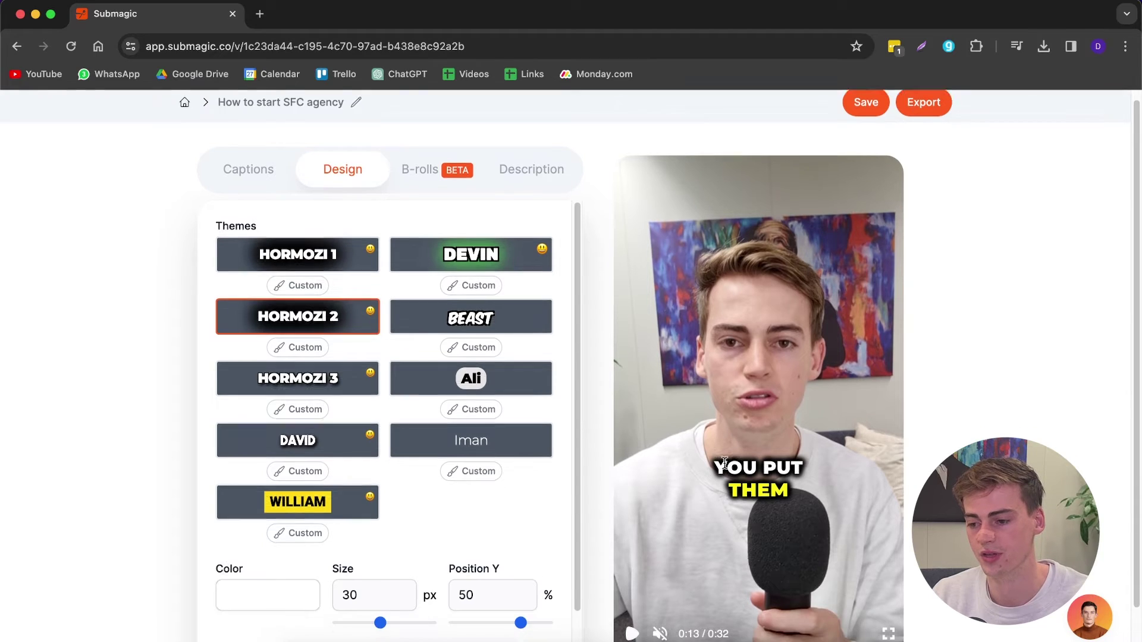
# Set caption Position Y to 60 and caption Size to 35.
pyautogui.scroll(-2, 487, 561)
pyautogui.scroll(-1, 488, 562)
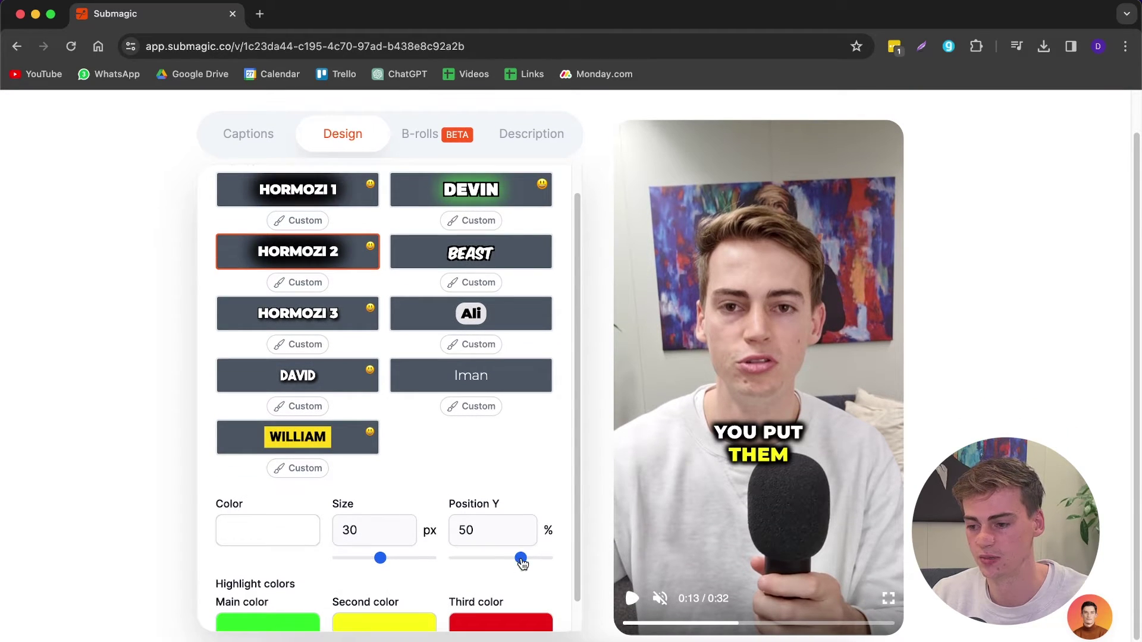
pyautogui.moveTo(521, 563); pyautogui.dragTo(535, 565)
pyautogui.moveTo(381, 559); pyautogui.dragTo(402, 565)
pyautogui.scroll(-1, 356, 552)
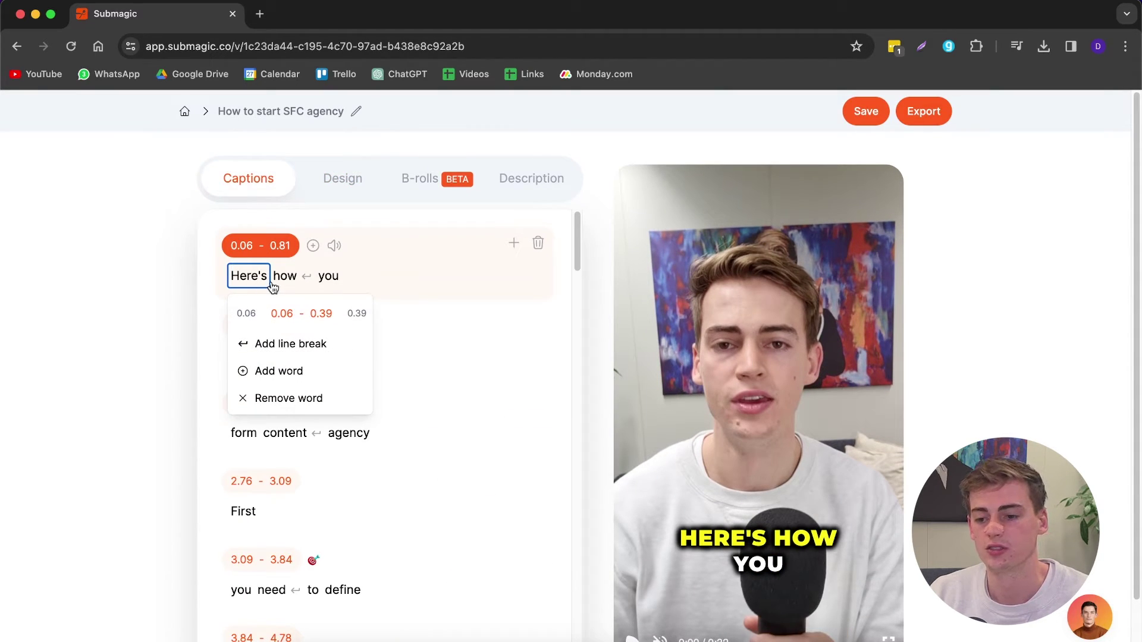
# Remove the line break after 'Here's' so the first caption reads 'Here's how' above 'you'.
pyautogui.click(259, 283)
pyautogui.click(257, 281)
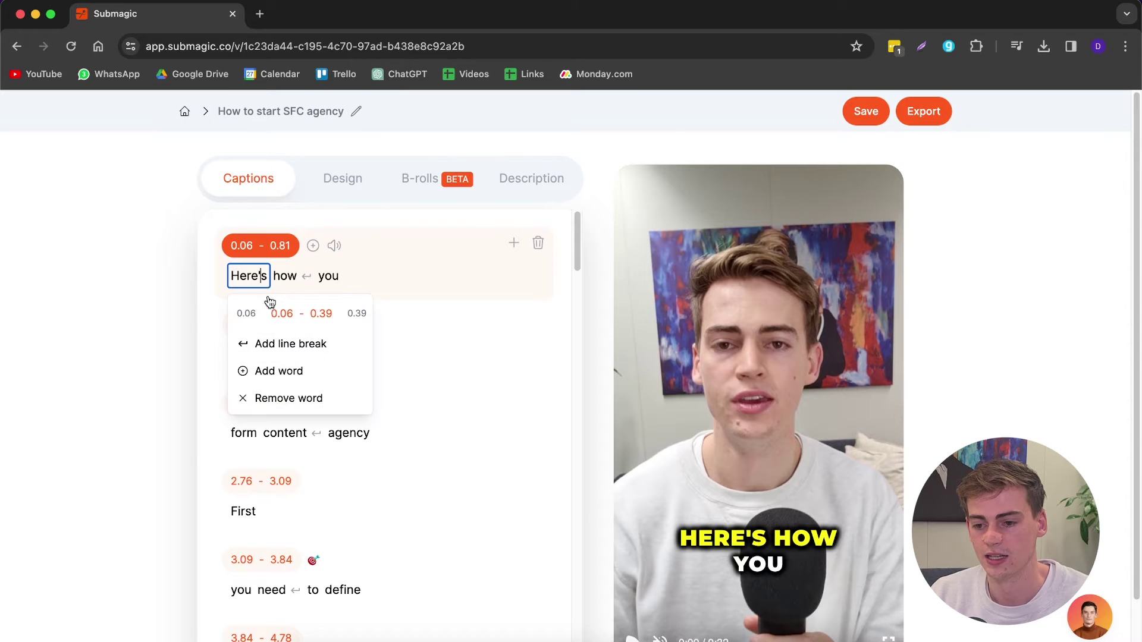
pyautogui.click(277, 346)
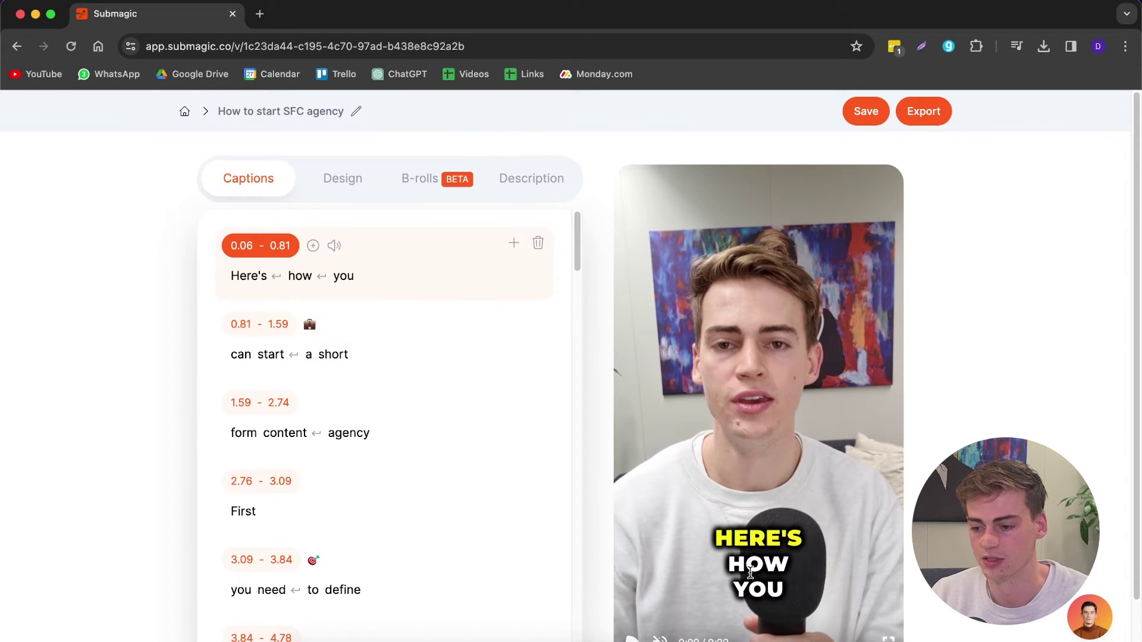
pyautogui.click(263, 282)
pyautogui.click(274, 350)
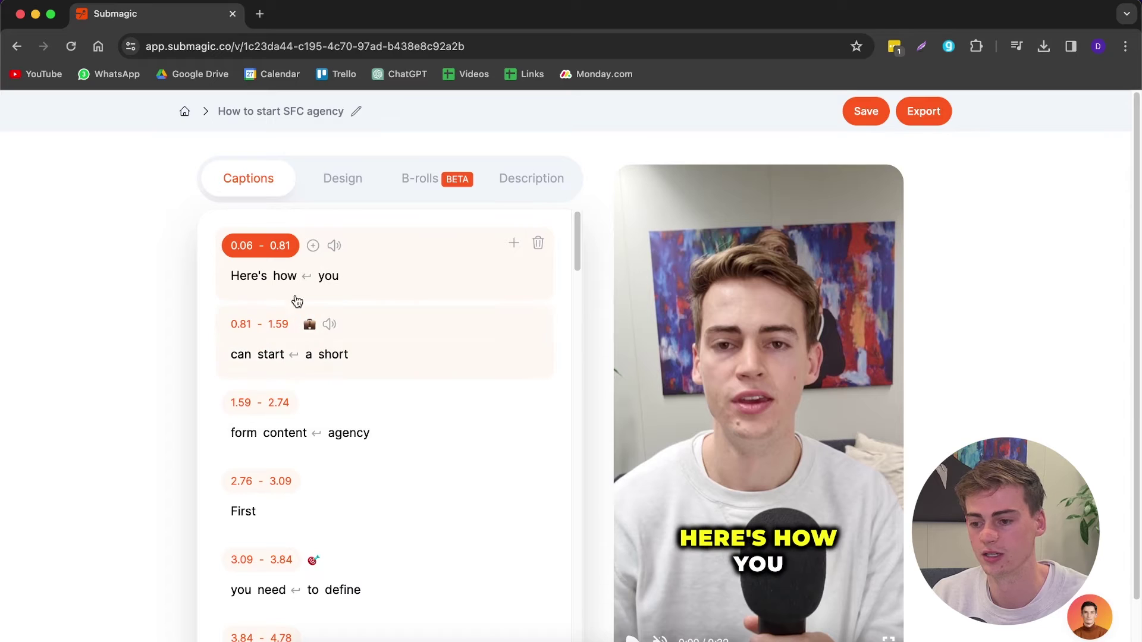
pyautogui.scroll(-1, 324, 302)
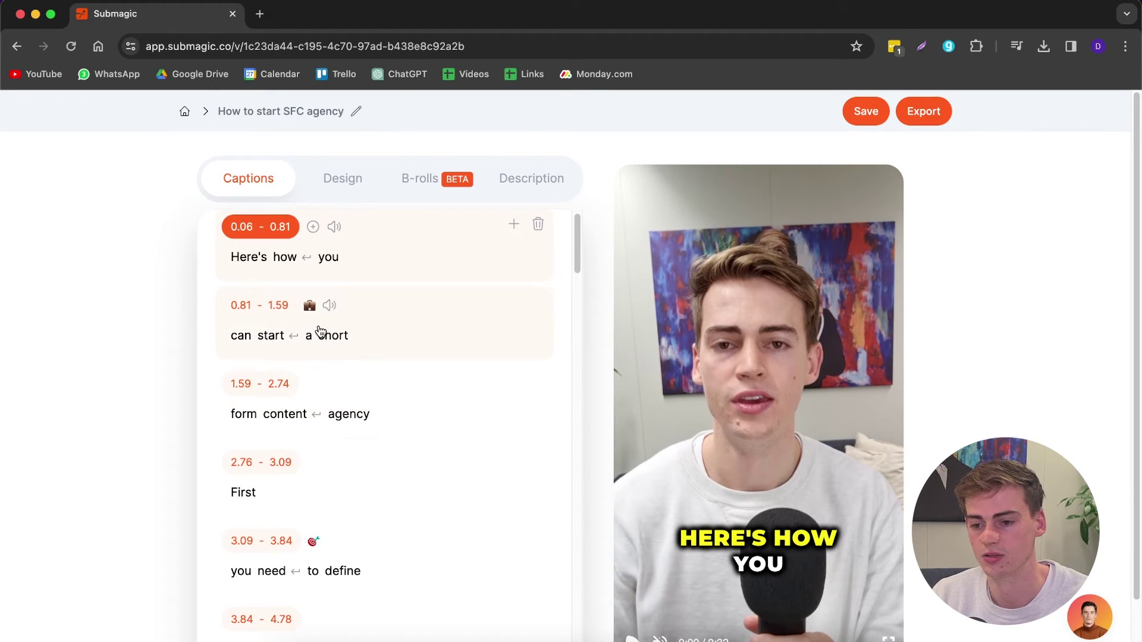
pyautogui.click(313, 226)
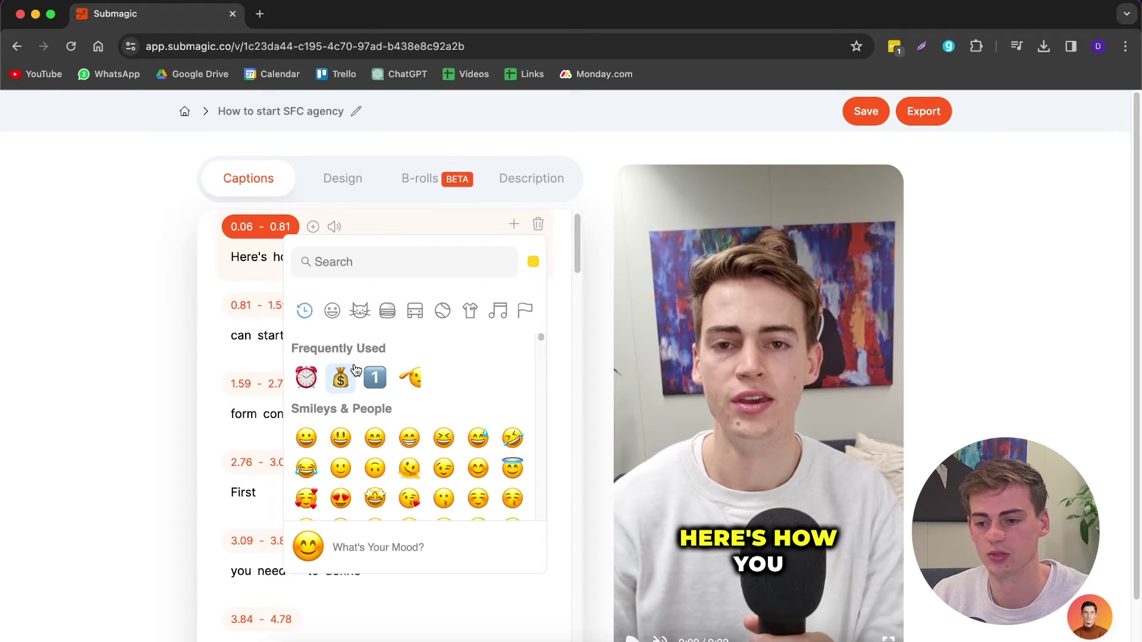
# Preview the Ding, Staple and Whoosh sound effects for the first caption line.
pyautogui.click(160, 249)
pyautogui.click(334, 227)
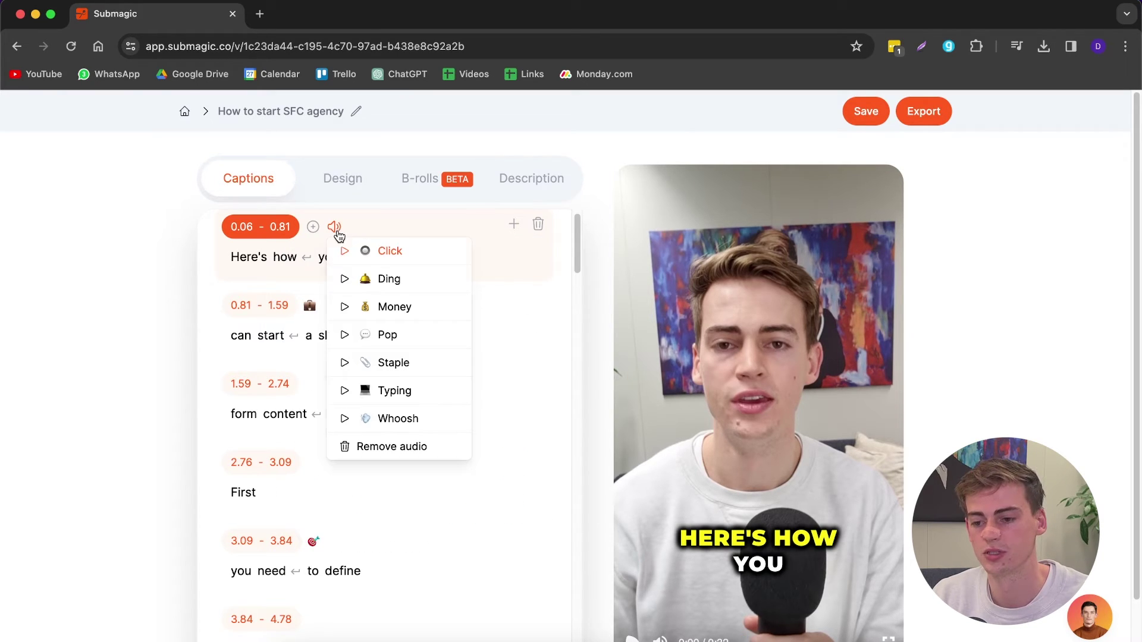
pyautogui.click(345, 279)
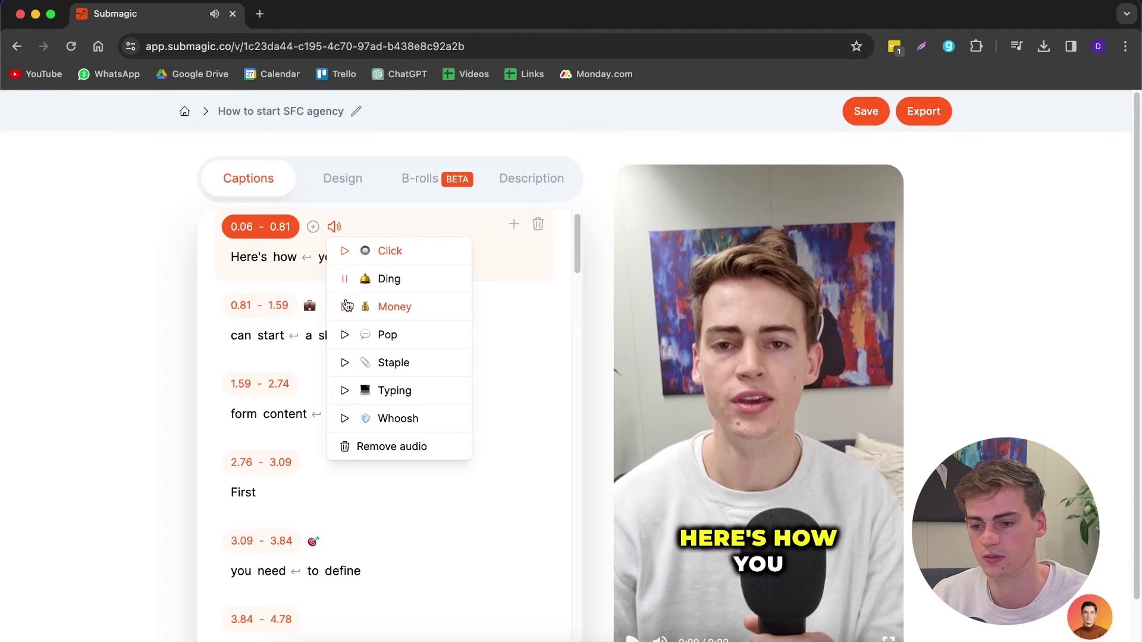
pyautogui.click(344, 363)
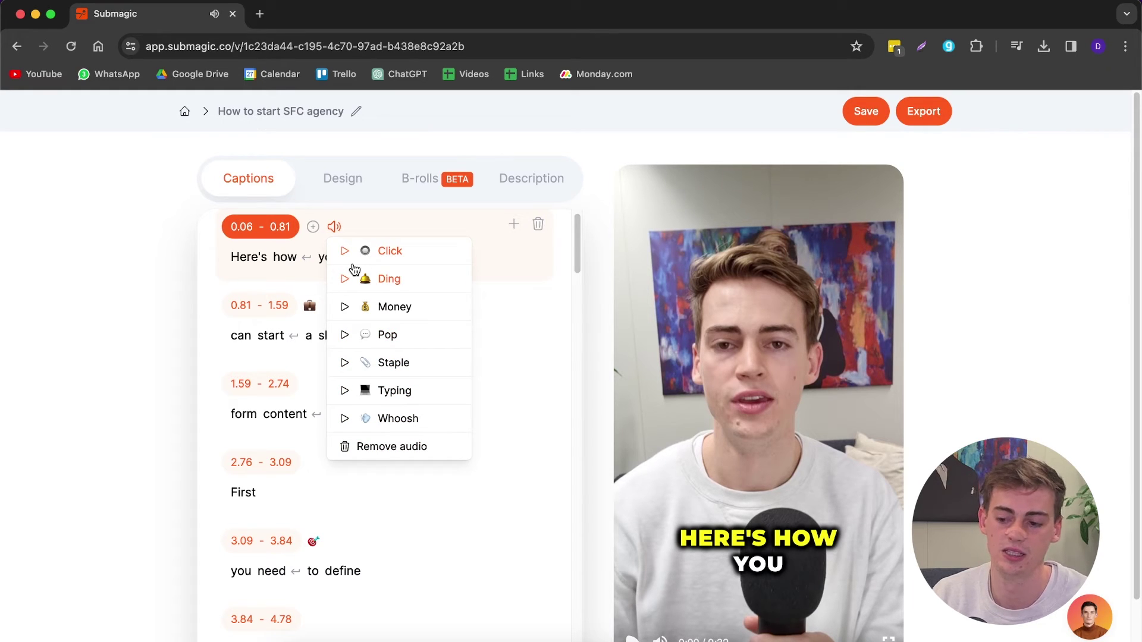
pyautogui.click(345, 422)
# Set Whoosh as the first caption line's sound effect.
pyautogui.click(102, 400)
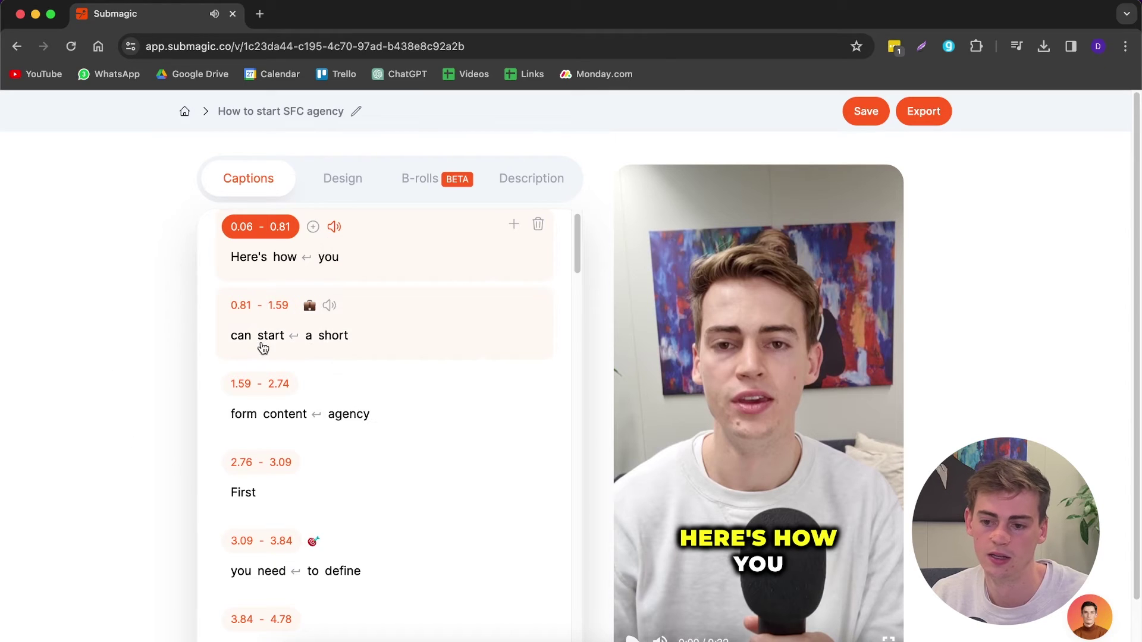
pyautogui.scroll(-5, 292, 364)
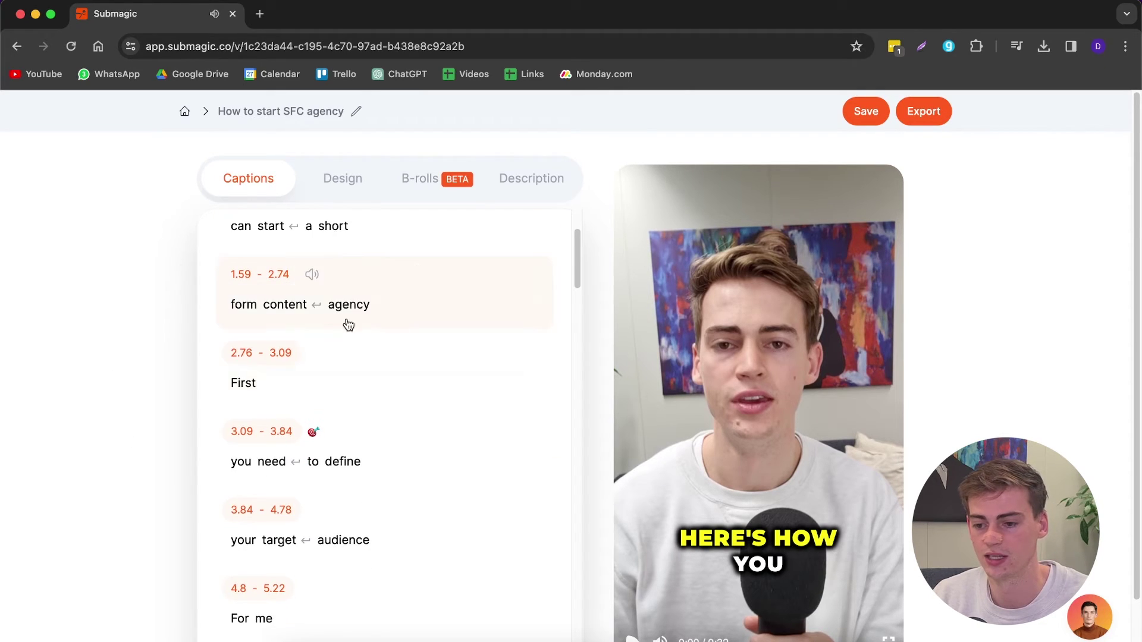
pyautogui.scroll(-10, 342, 413)
# Add a 'house' emoji to the 'agents because they' caption line.
pyautogui.click(257, 389)
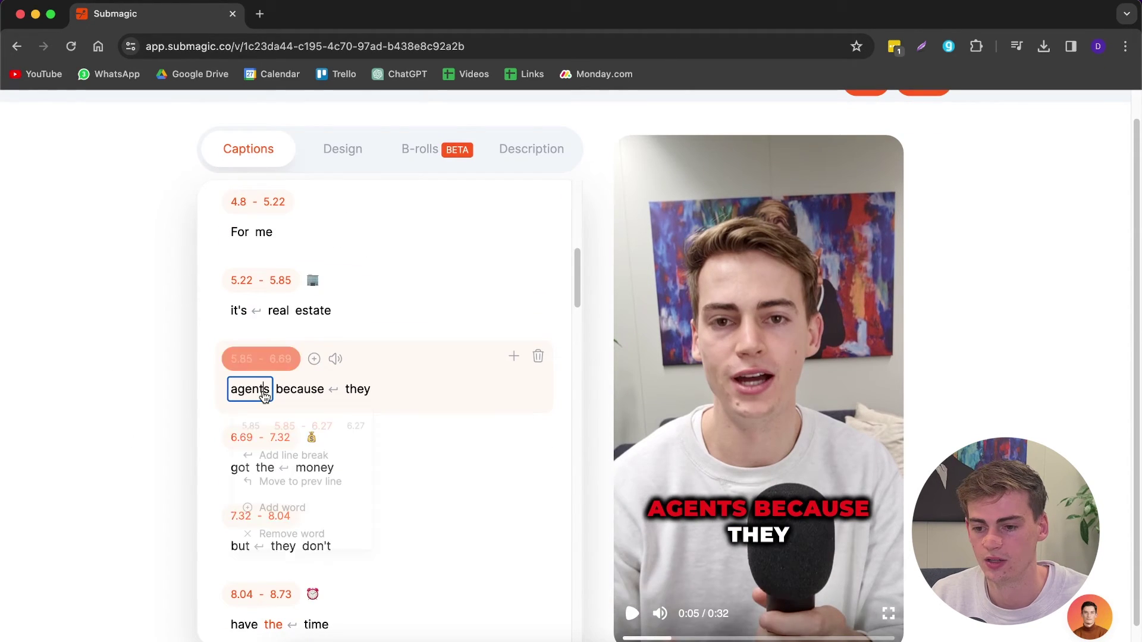
pyautogui.click(313, 360)
pyautogui.click(337, 398)
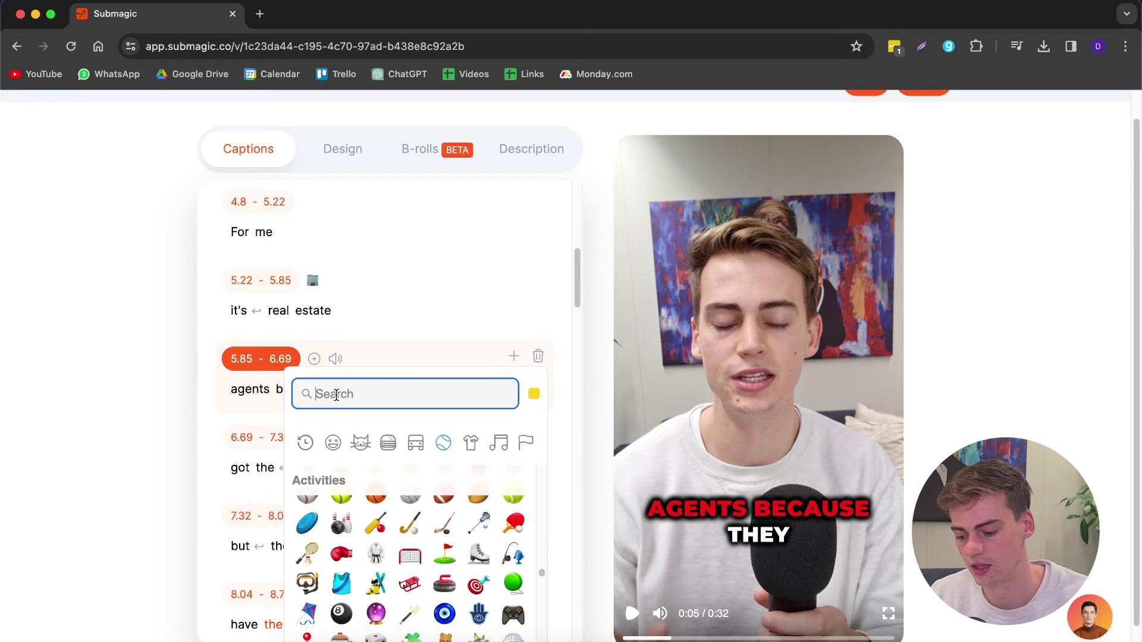
pyautogui.write('house')
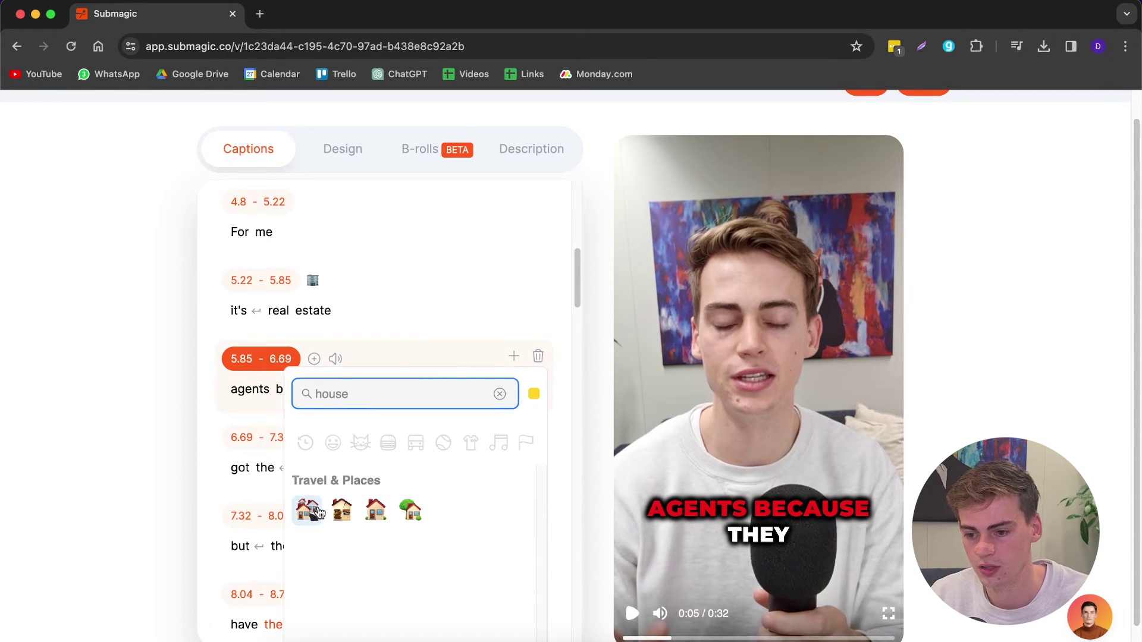
pyautogui.click(308, 509)
pyautogui.scroll(-3, 325, 286)
pyautogui.click(807, 467)
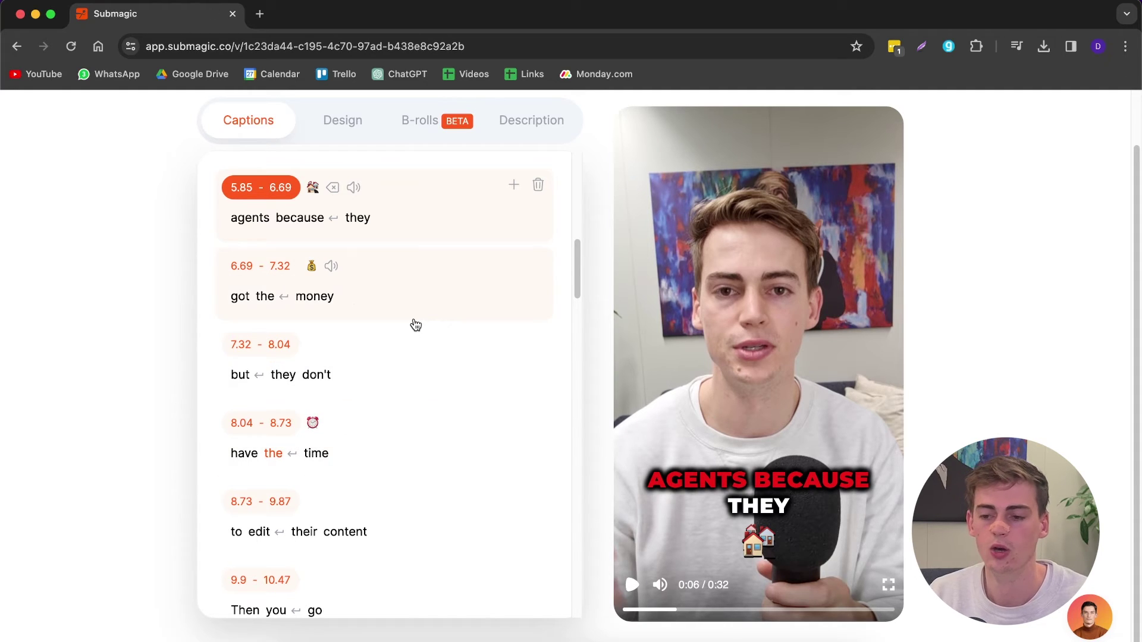
# Mark the word 'real' in the 5.22–7.32 caption line for B-roll.
pyautogui.click(418, 127)
pyautogui.scroll(6, 332, 357)
pyautogui.click(310, 375)
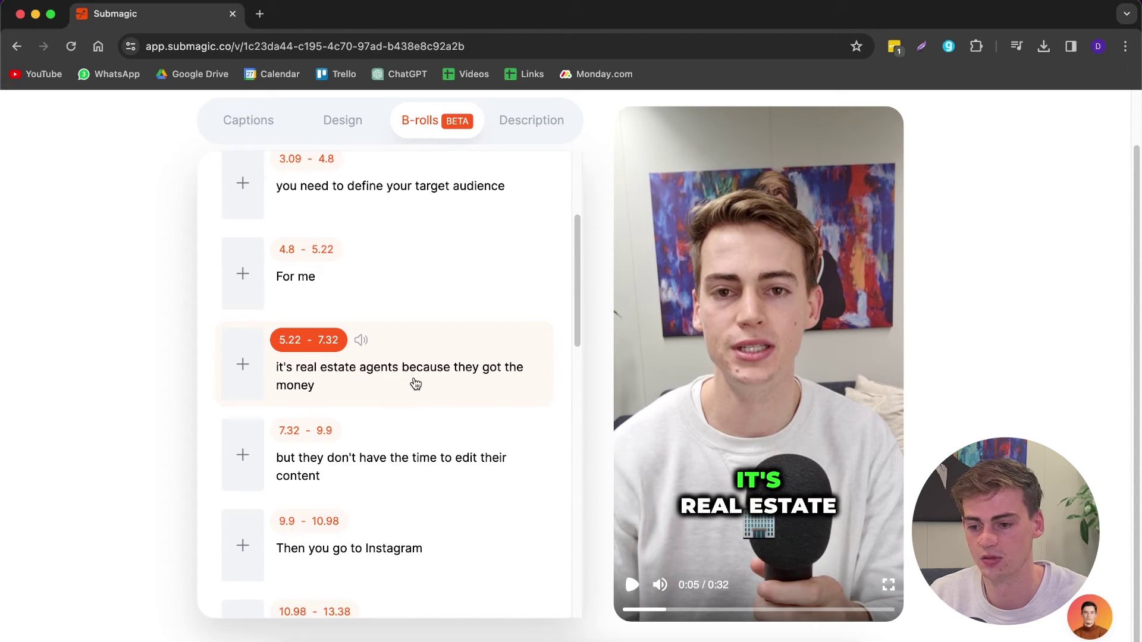
pyautogui.click(314, 374)
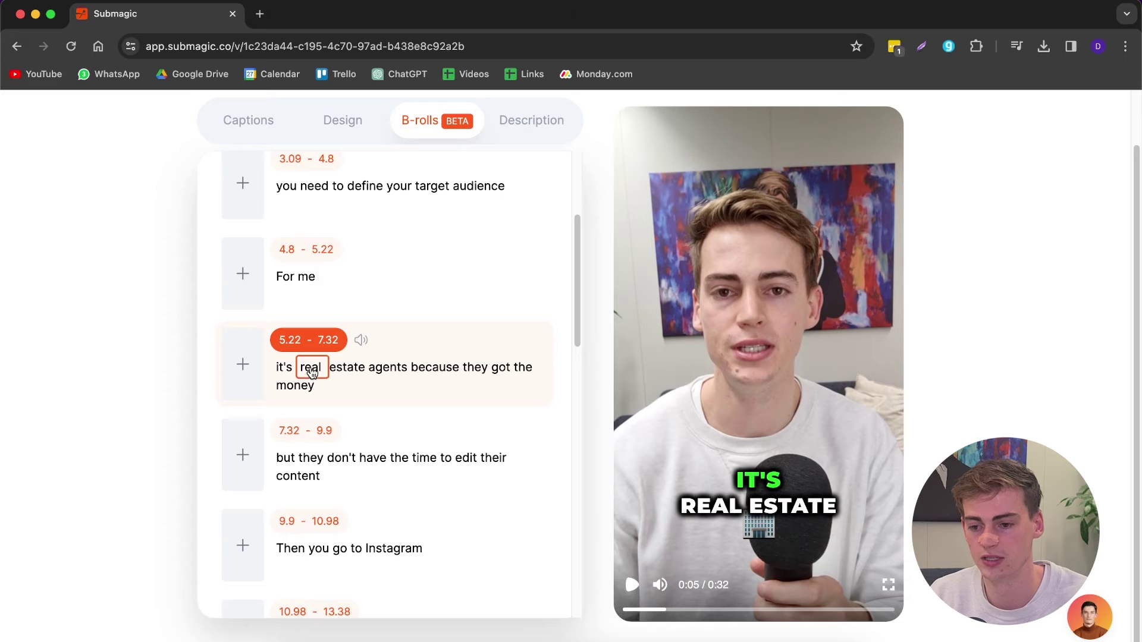
# Search Pexels for 'real estate' and pick the man-beside-For-Sale-sign clip.
pyautogui.click(244, 373)
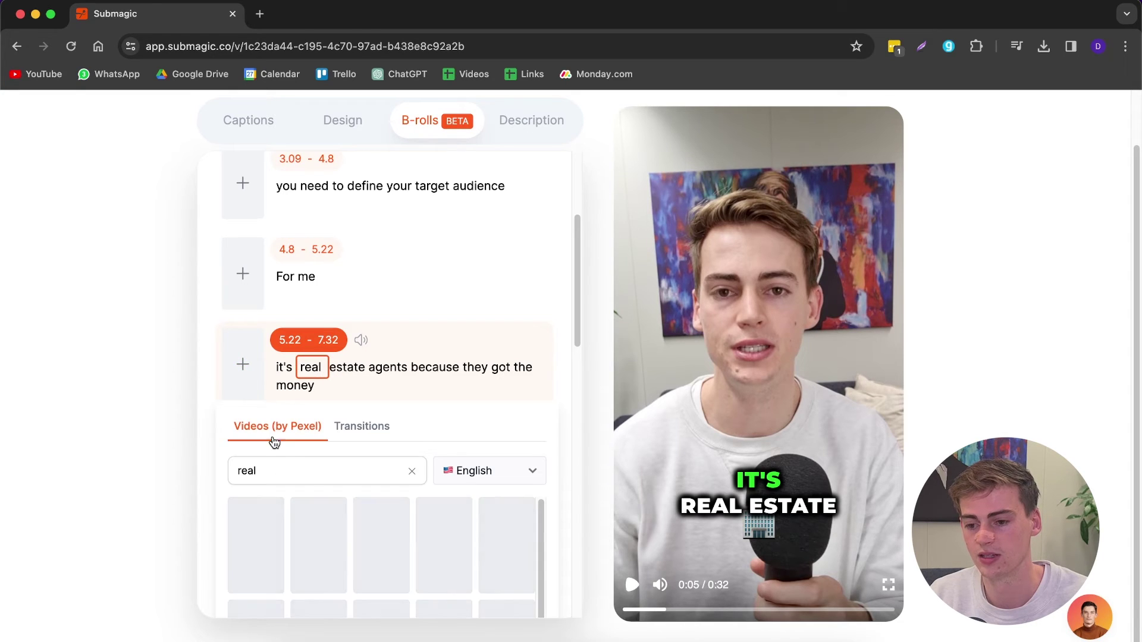
pyautogui.moveTo(278, 472); pyautogui.dragTo(204, 467)
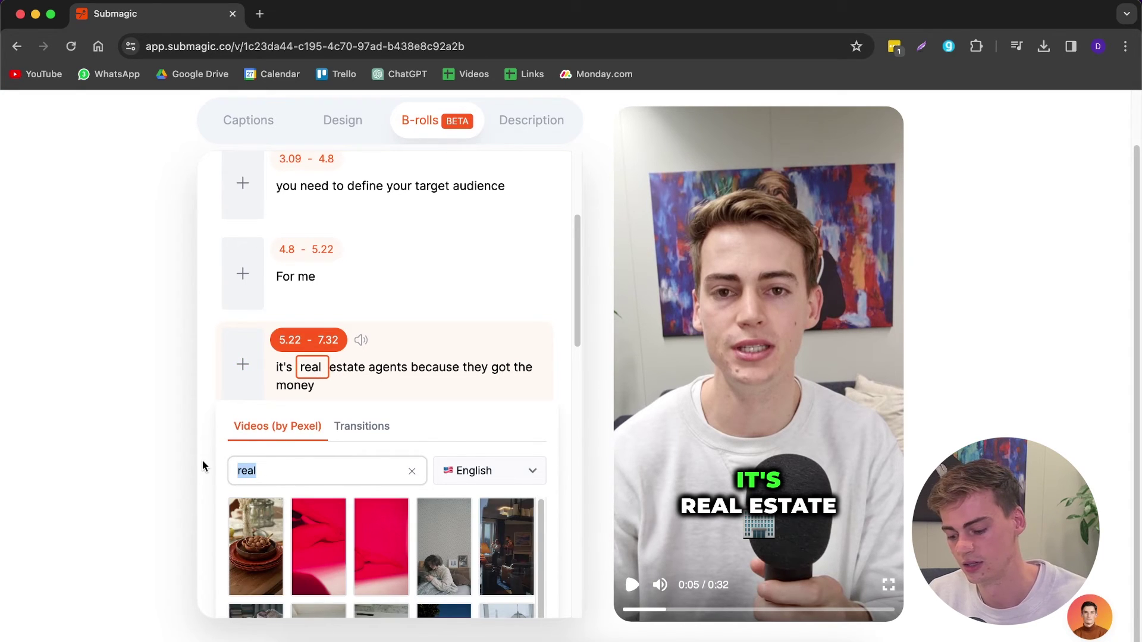
pyautogui.write('re')
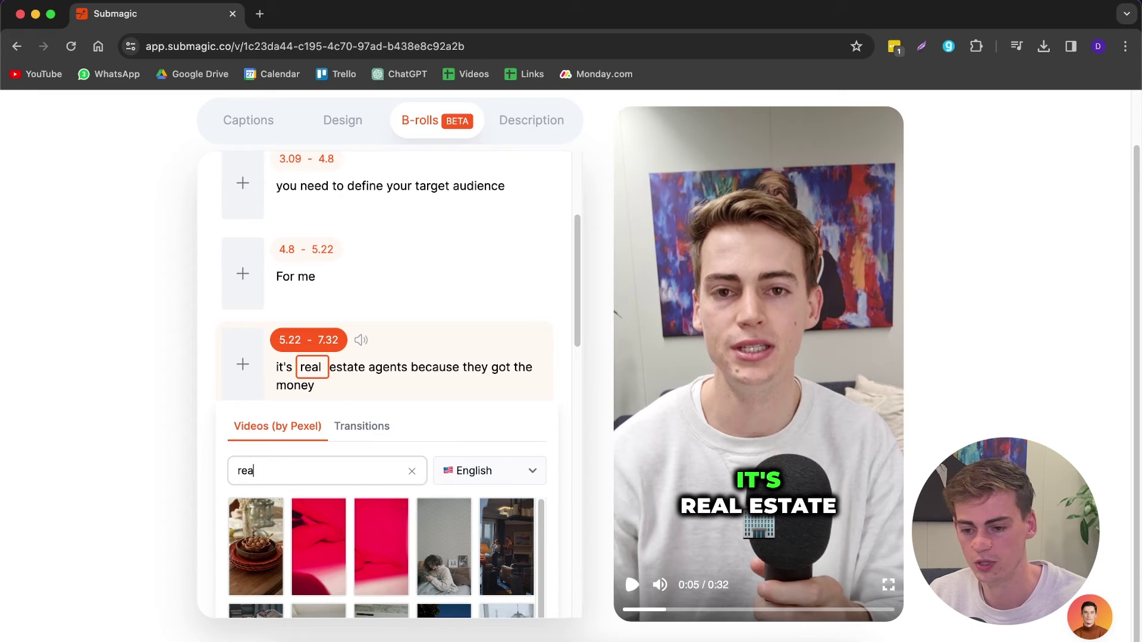
pyautogui.scroll(-4, 270, 338)
pyautogui.click(270, 338)
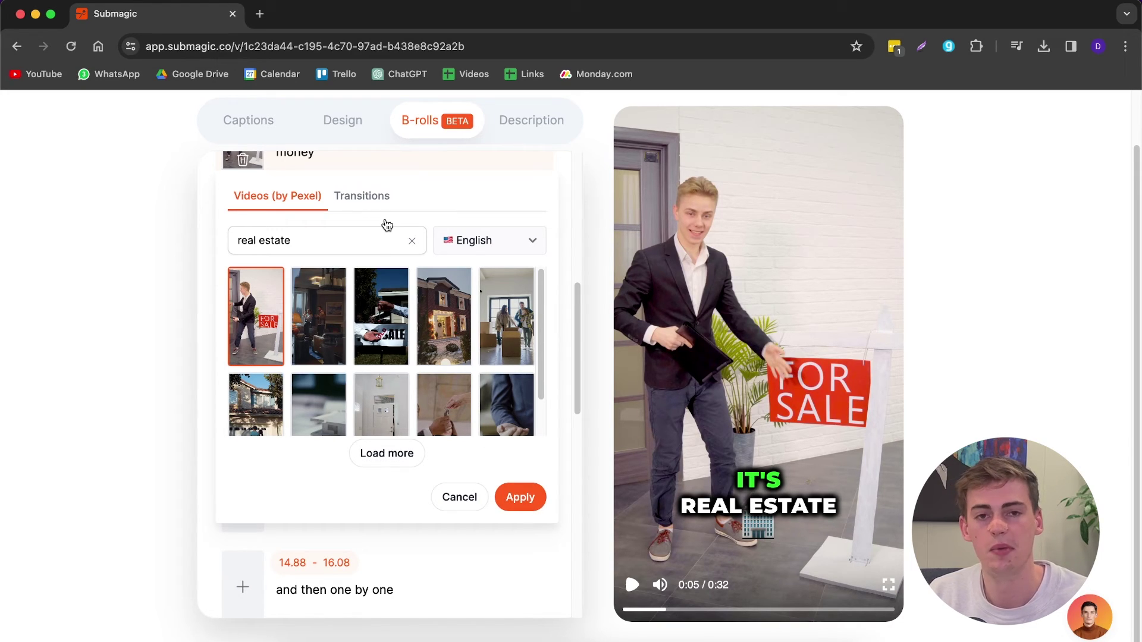
# Apply the For Sale clip to the line with a Slide right transition.
pyautogui.click(355, 203)
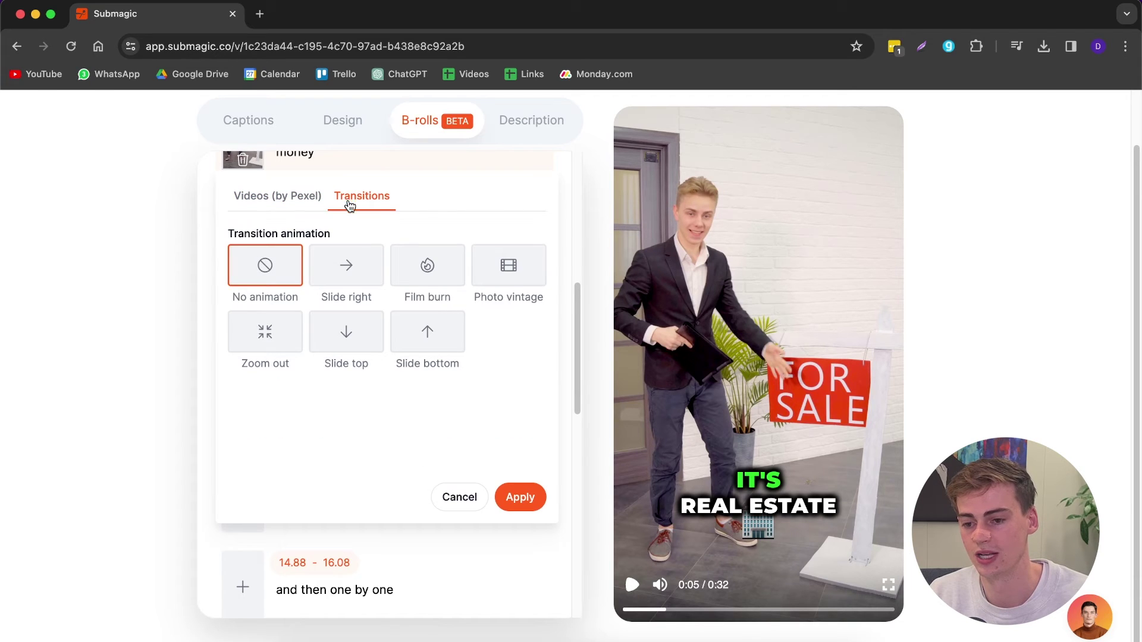
pyautogui.click(349, 278)
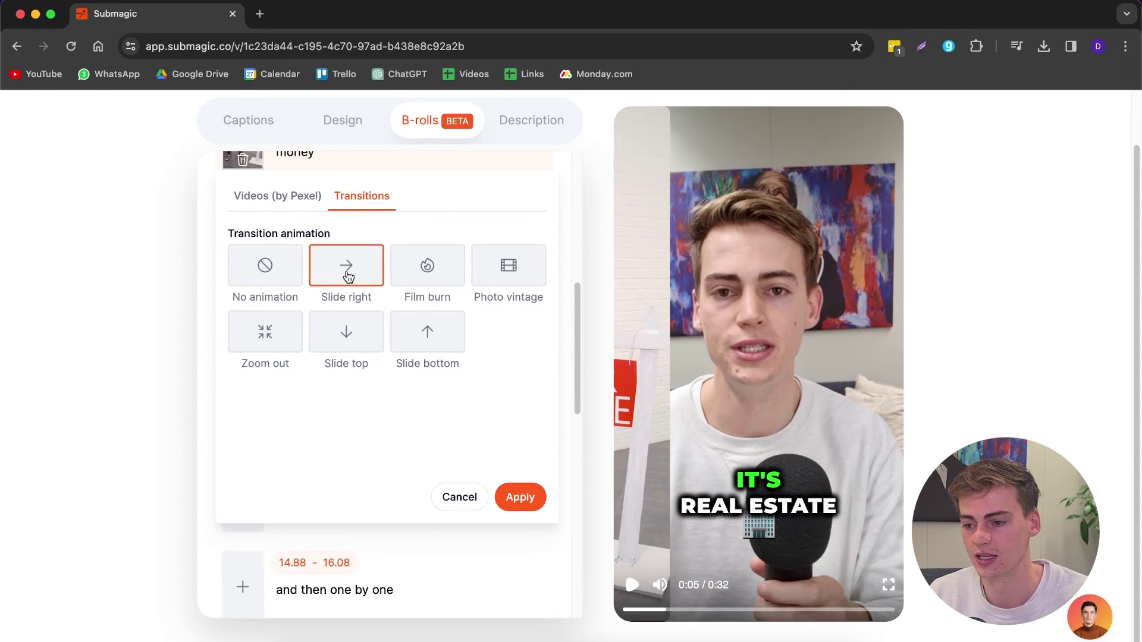
pyautogui.click(634, 582)
pyautogui.scroll(3, 535, 506)
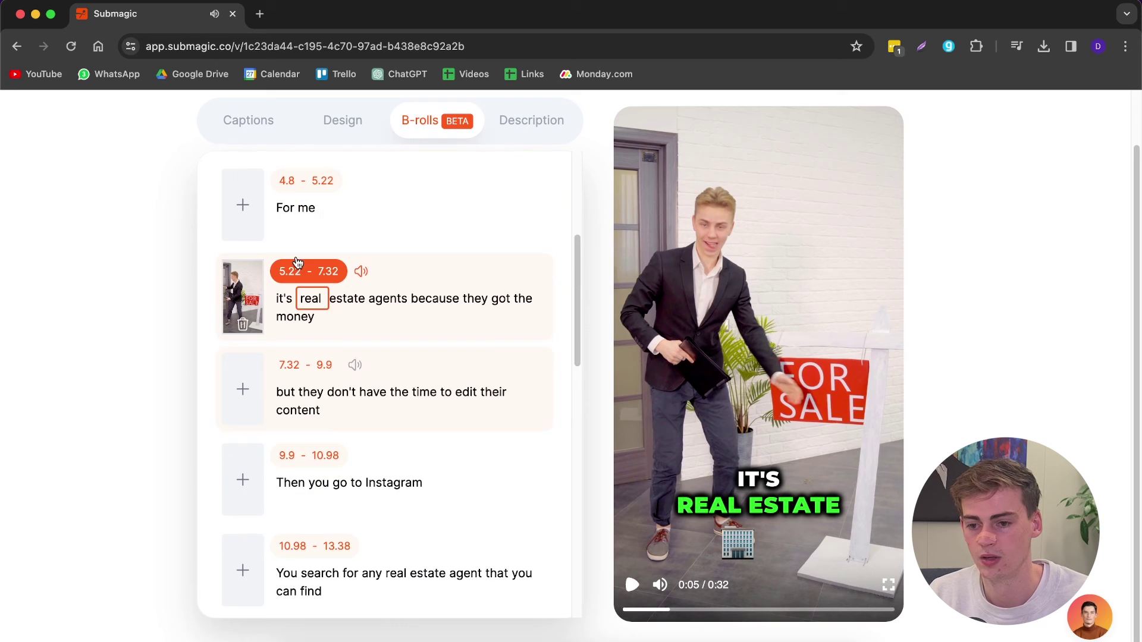
# Try the Film burn, Photo vintage, Slide top and Slide bottom transitions, settling on Film burn.
pyautogui.click(250, 292)
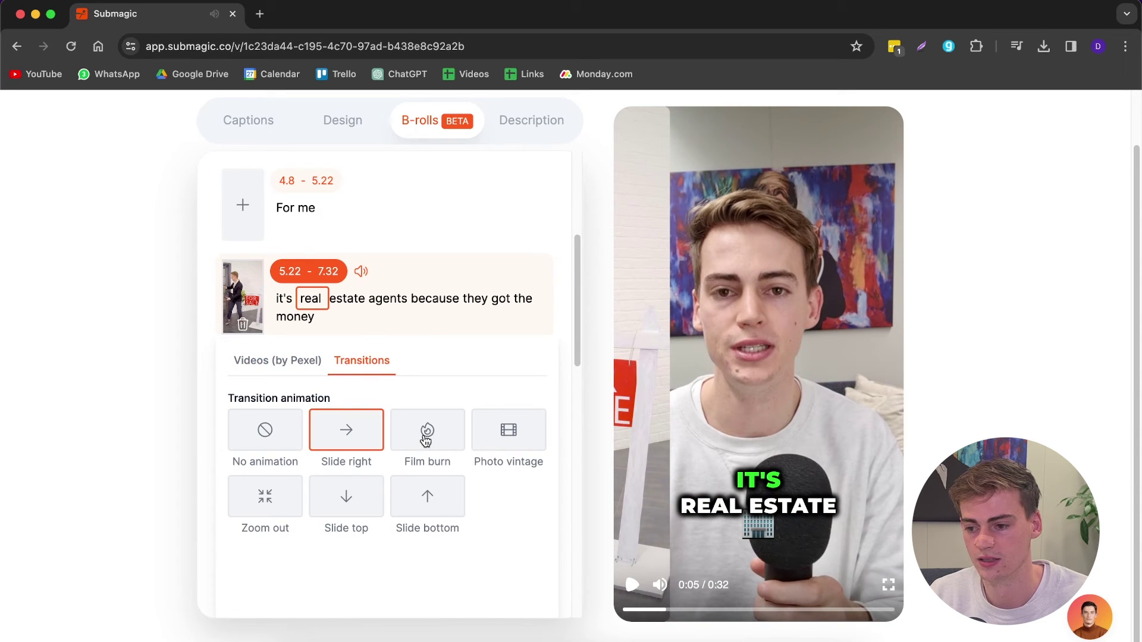
pyautogui.click(426, 441)
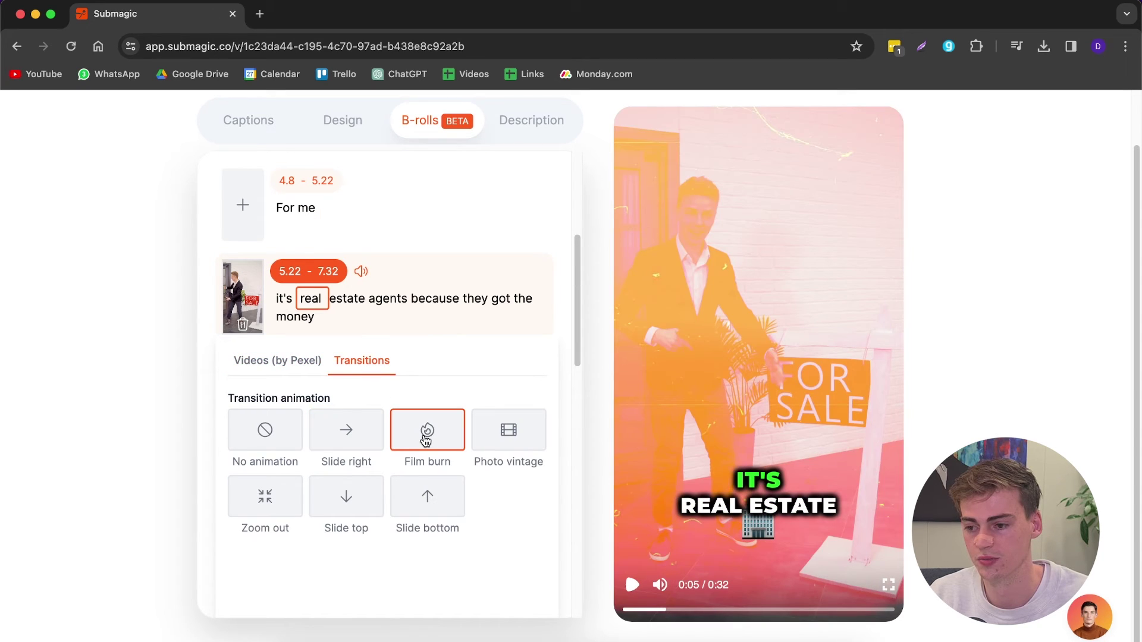
pyautogui.click(500, 444)
pyautogui.click(359, 499)
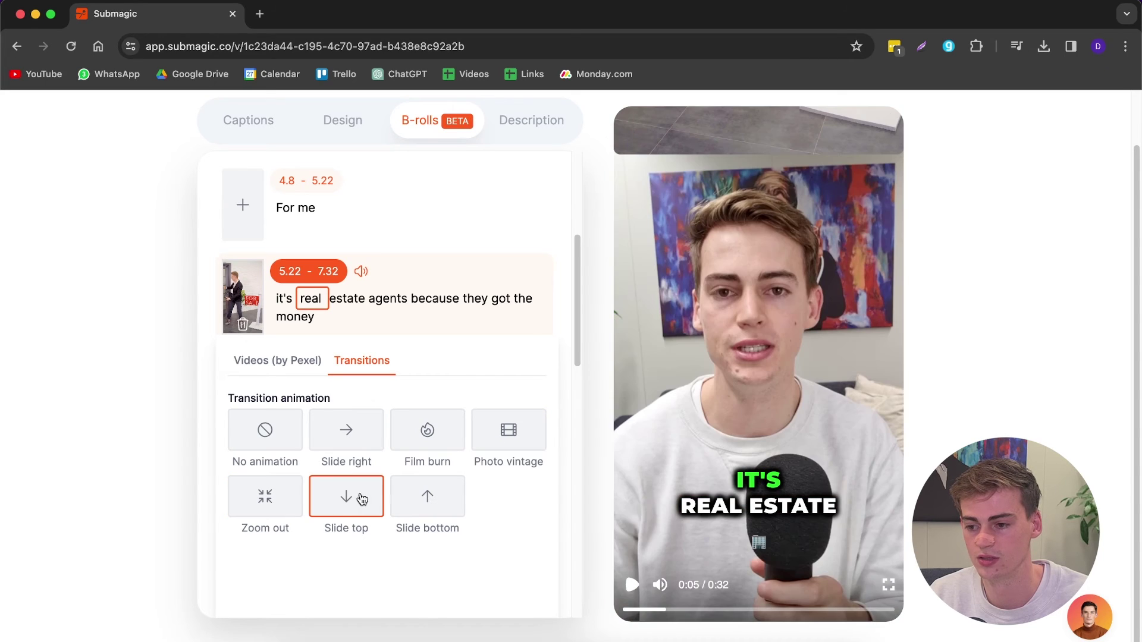
pyautogui.click(419, 499)
pyautogui.click(426, 429)
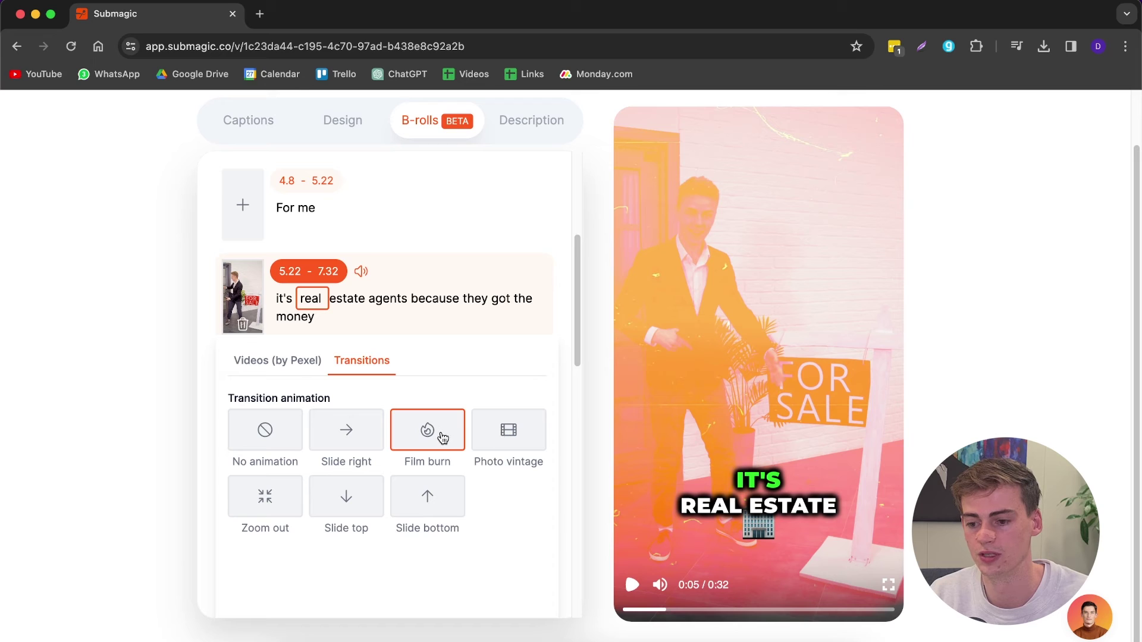
pyautogui.scroll(-5, 237, 324)
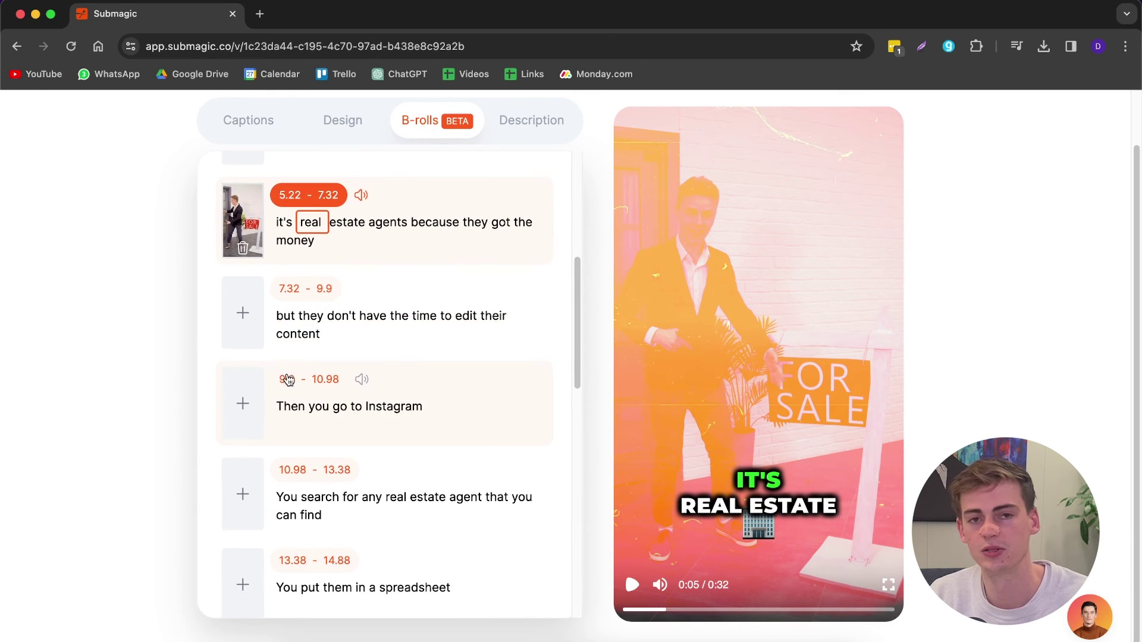
pyautogui.scroll(-4, 299, 384)
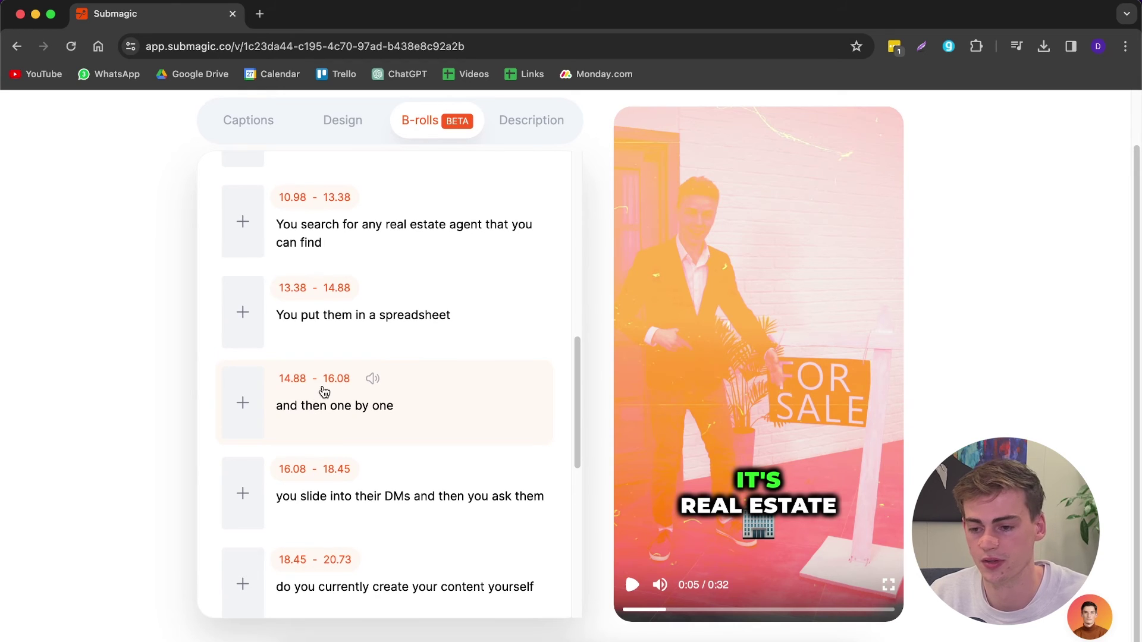
pyautogui.click(886, 510)
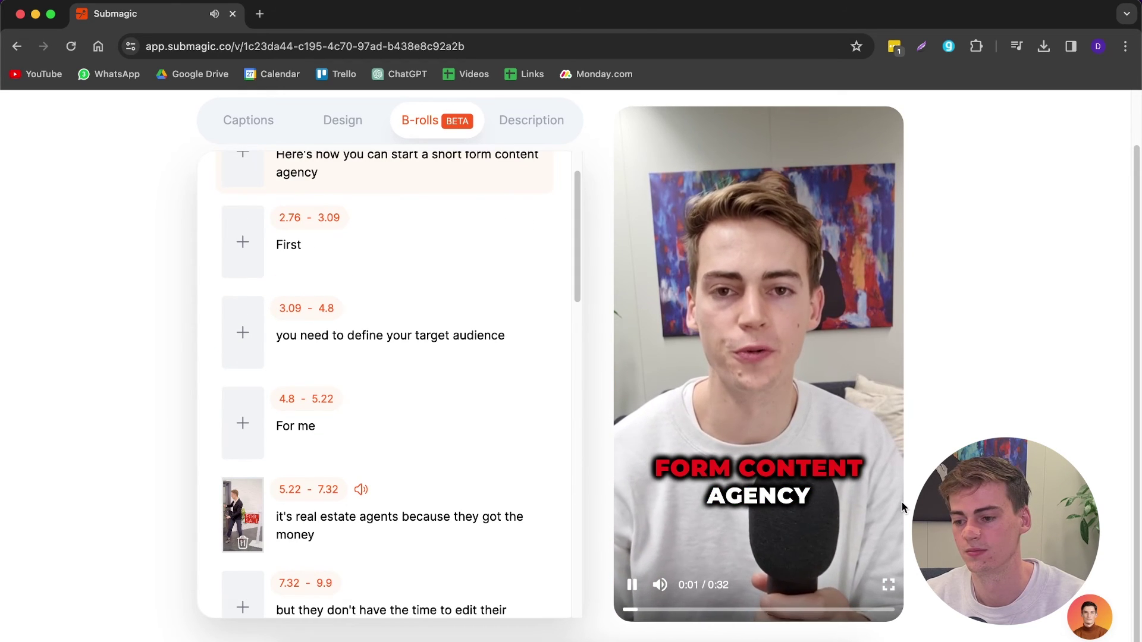